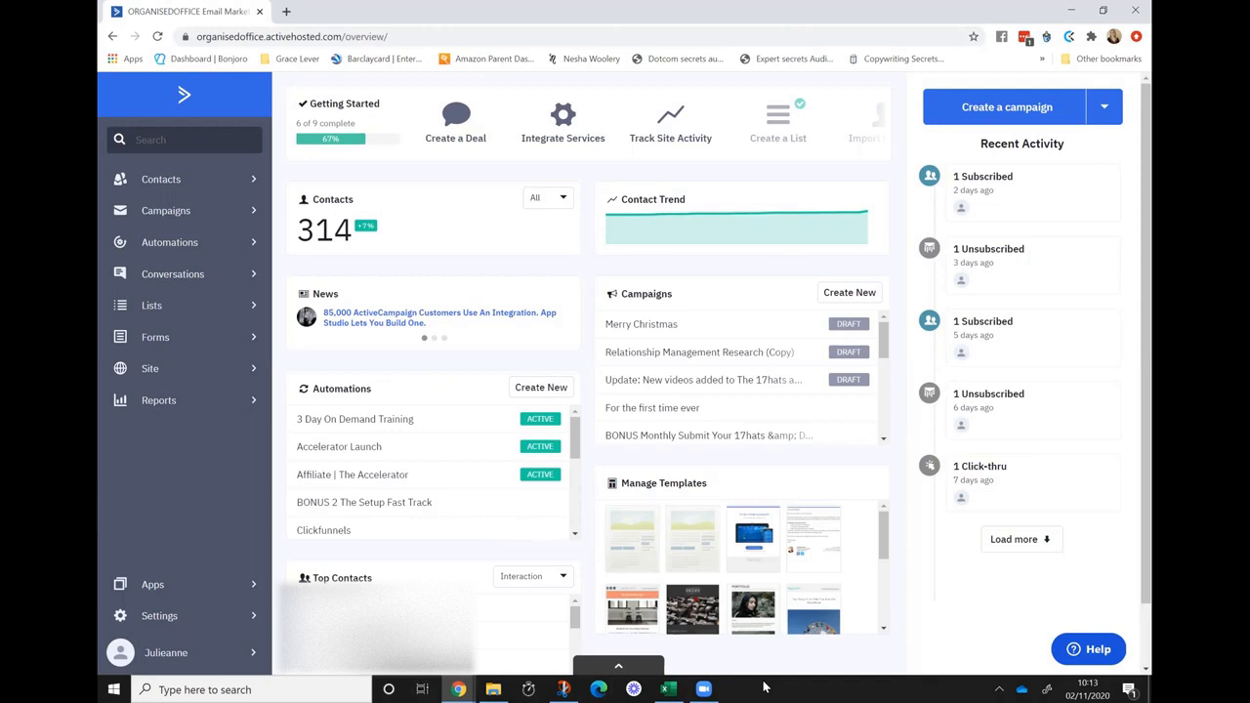
# Check the most recent subscriber in the recent activity, and look at the contacts list and its import options.
pyautogui.moveTo(962, 210)
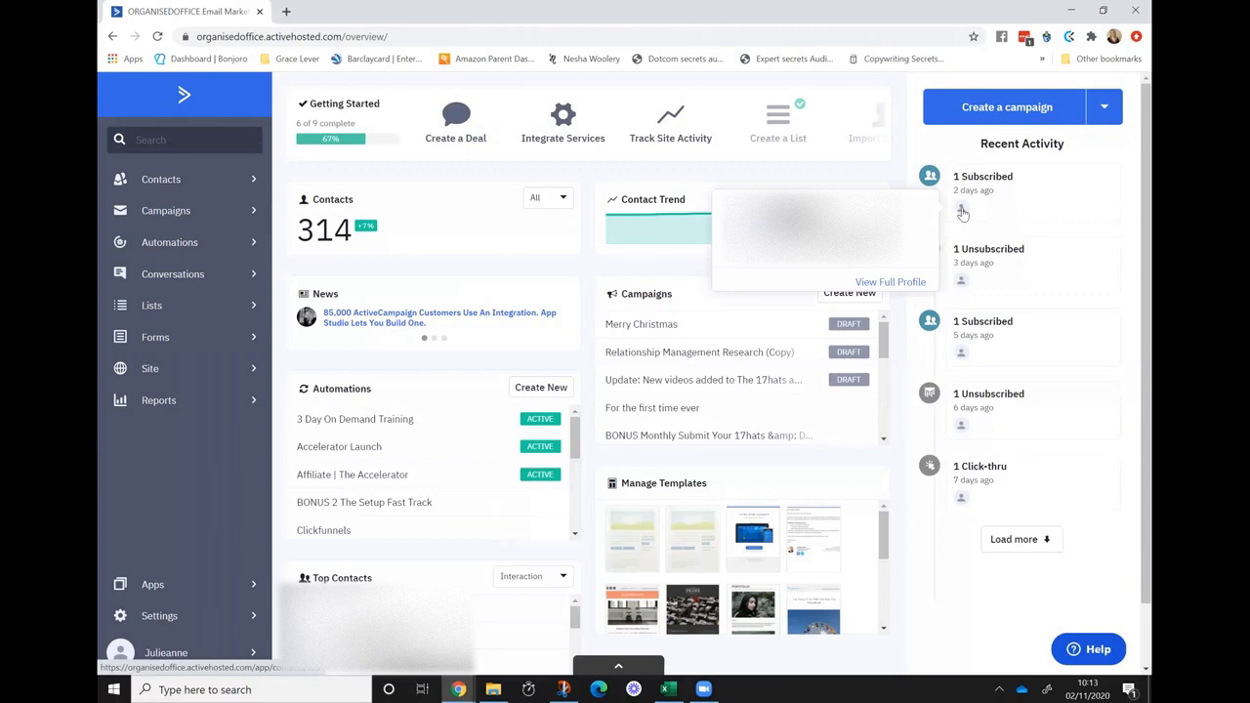
pyautogui.click(112, 182)
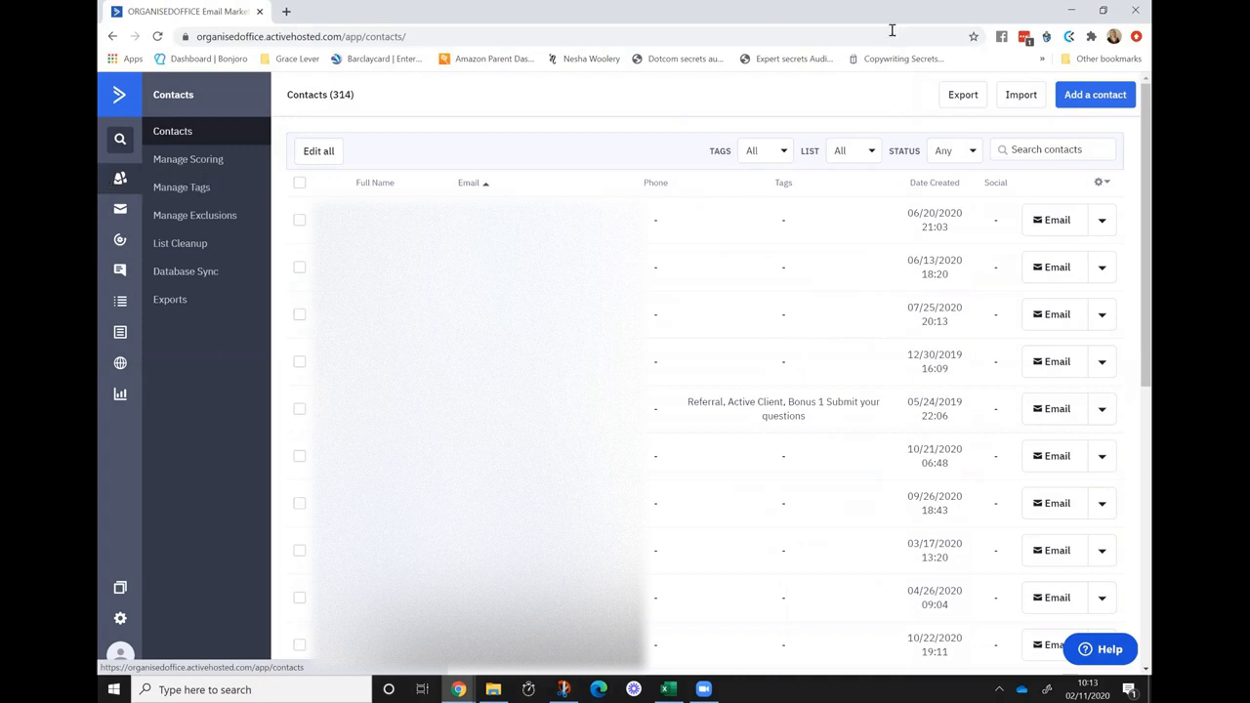
pyautogui.click(1021, 94)
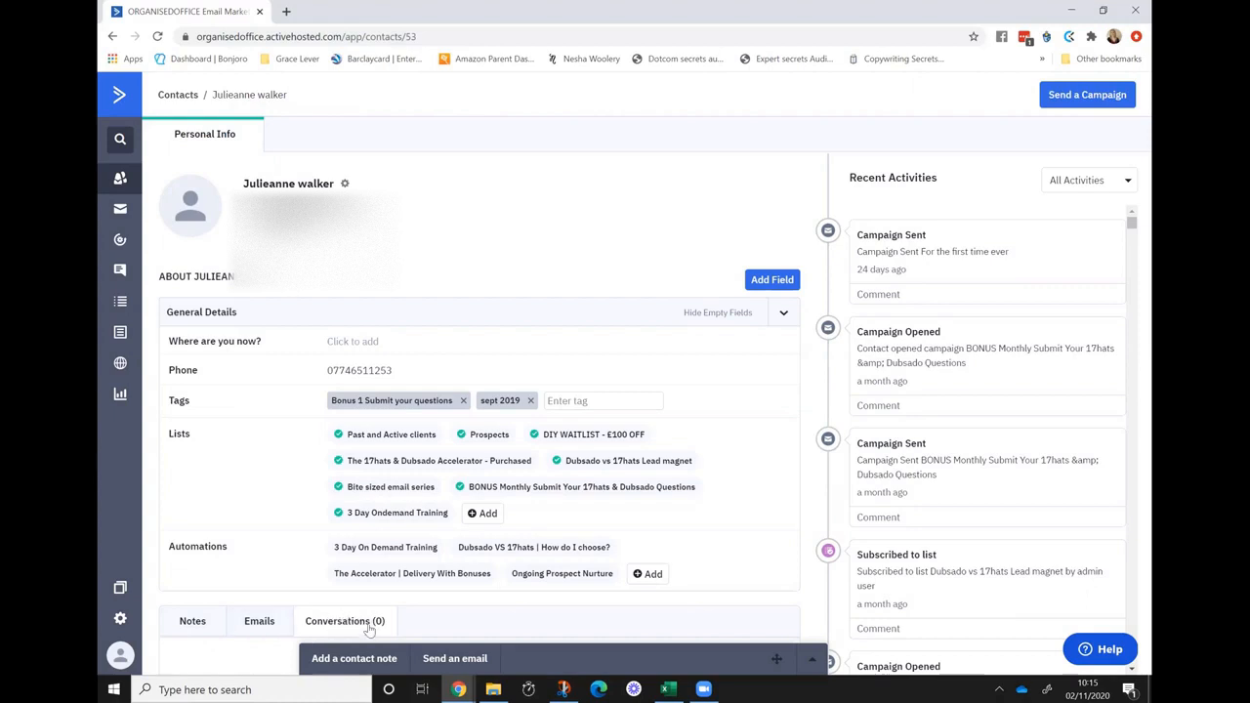
# View the one-off email composer on the contact's record and close it without writing a message.
pyautogui.click(443, 667)
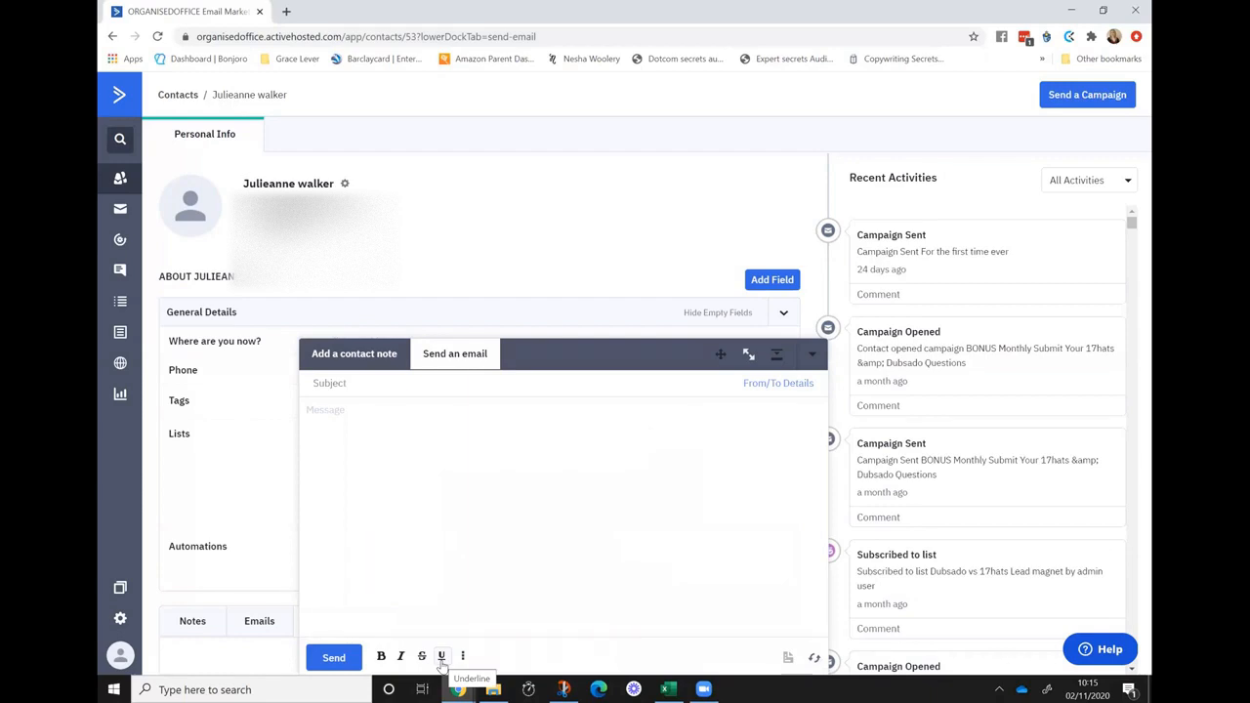
pyautogui.click(812, 355)
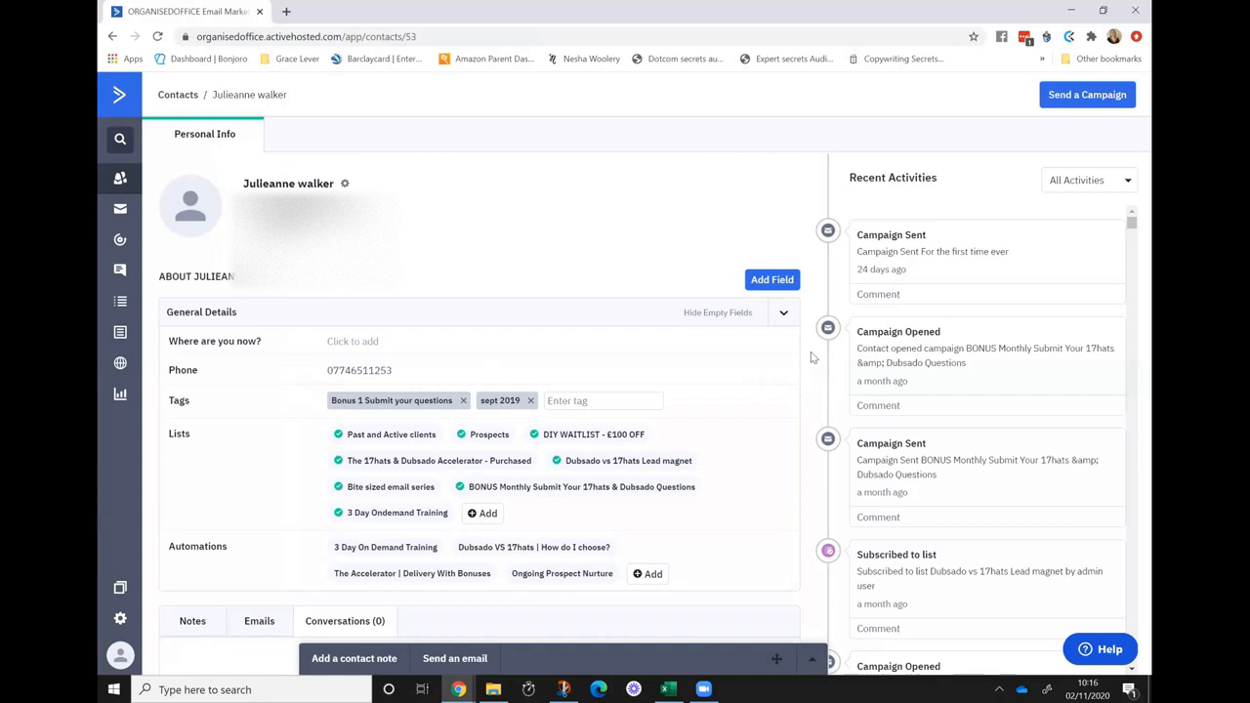
# Open the advanced search for contacts and review the conditions under Contact Details and Custom Contact Fields.
pyautogui.click(123, 215)
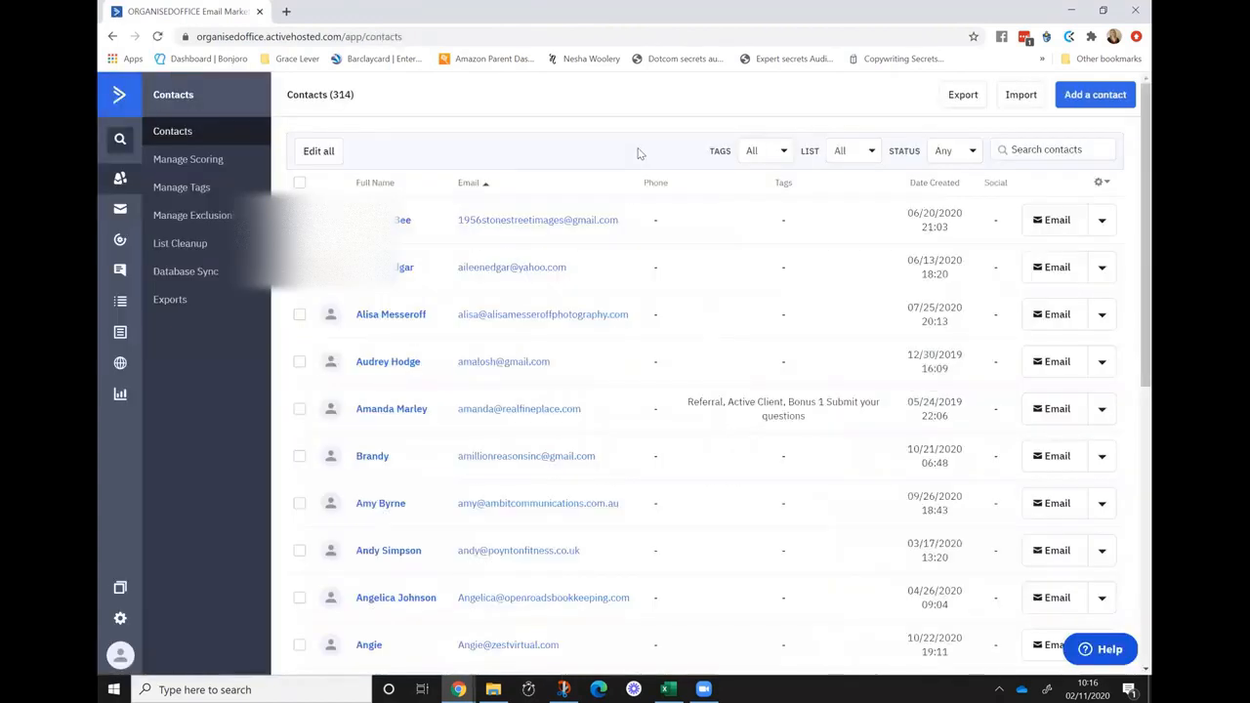
pyautogui.click(1043, 150)
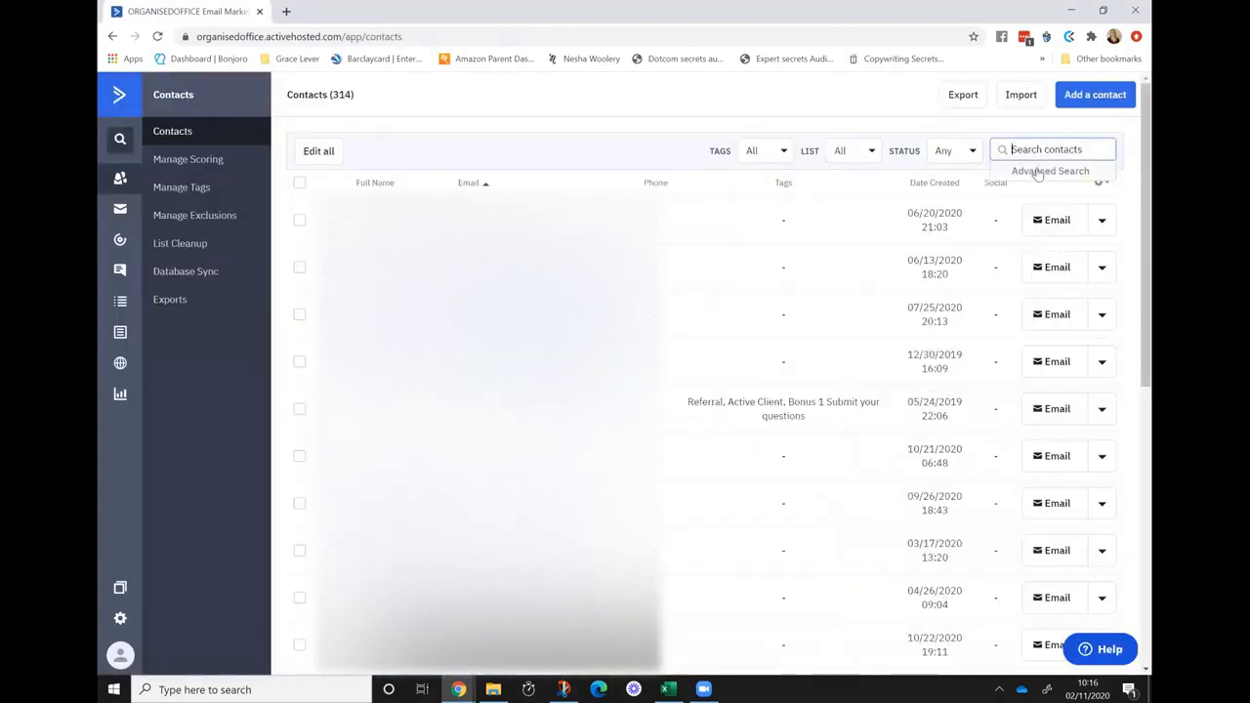
pyautogui.click(1039, 171)
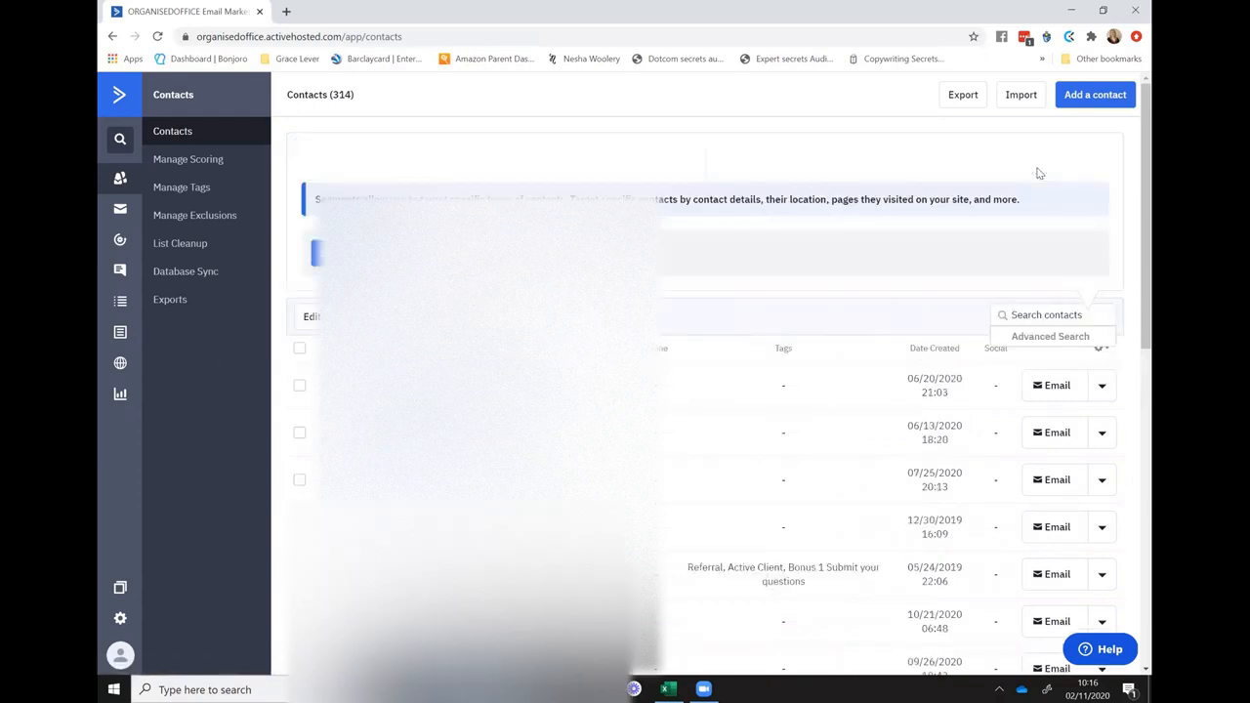
pyautogui.click(581, 181)
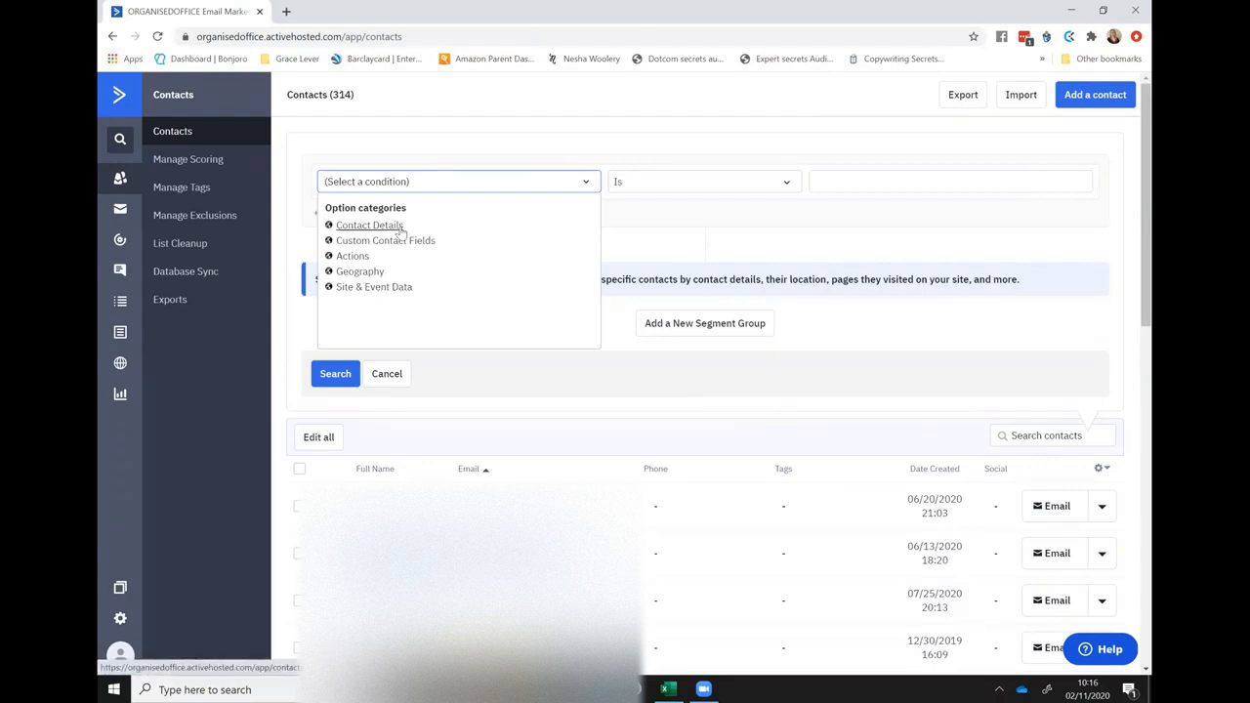
pyautogui.click(344, 228)
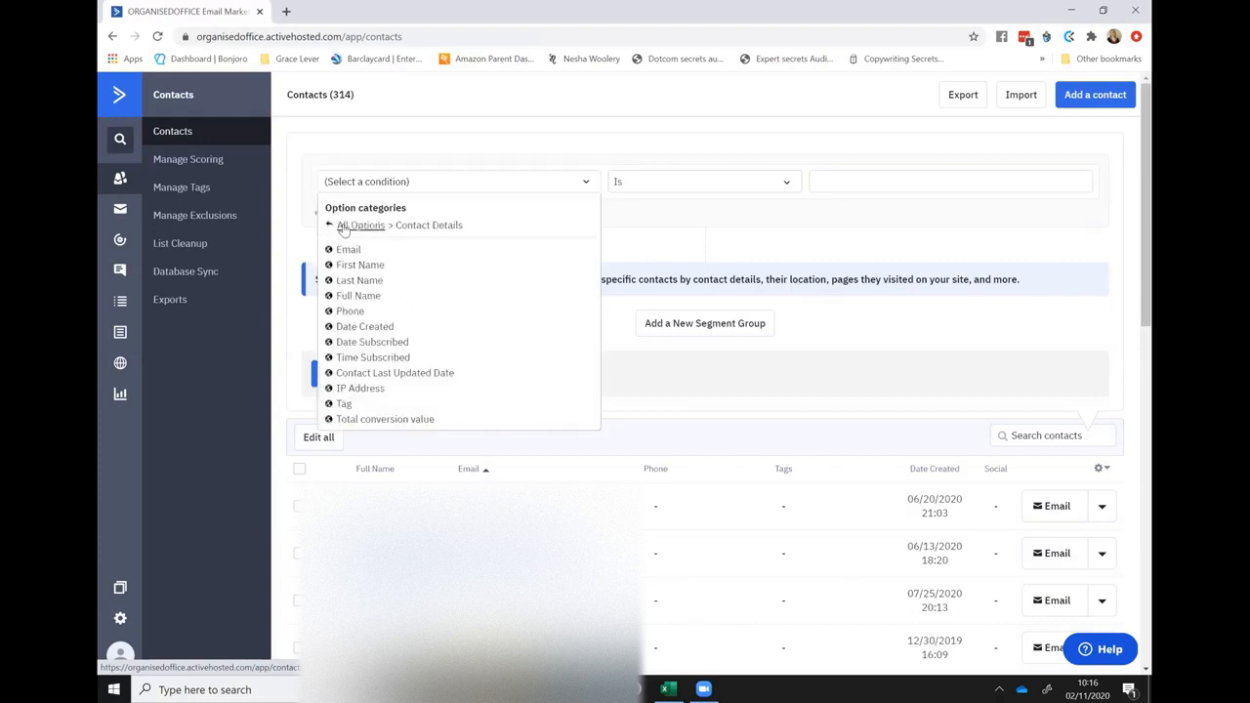
pyautogui.click(344, 226)
pyautogui.click(371, 243)
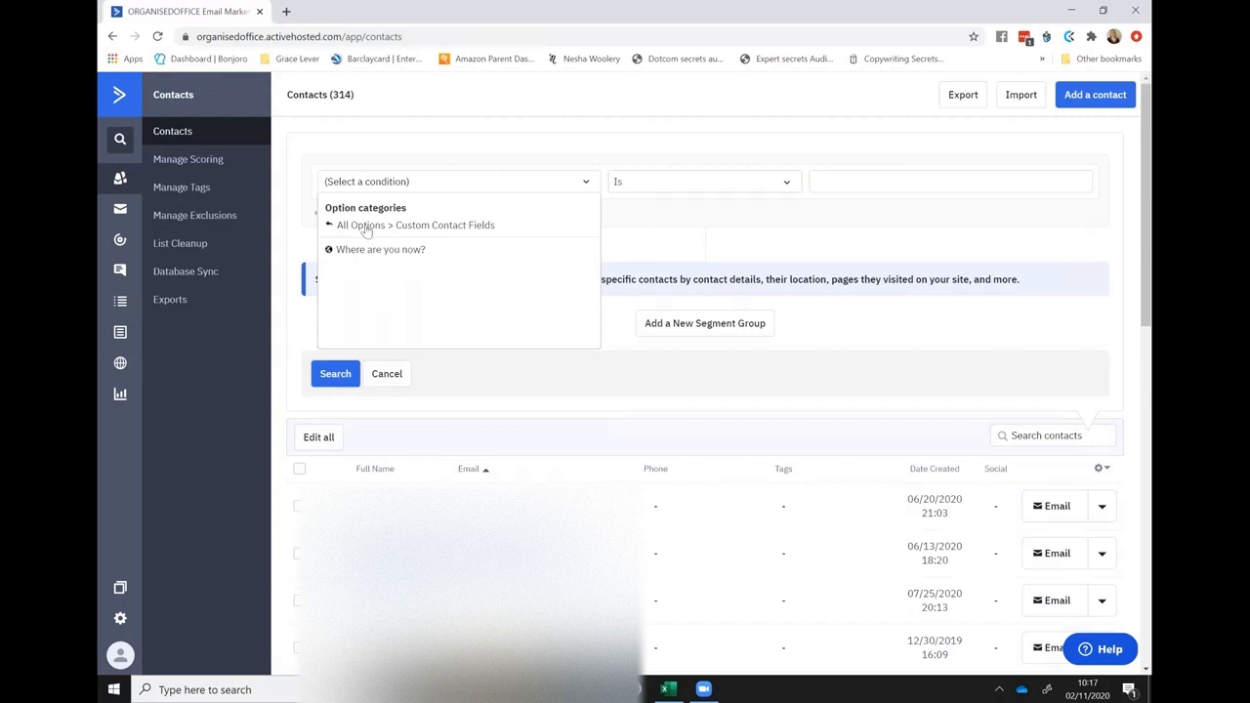
pyautogui.click(364, 226)
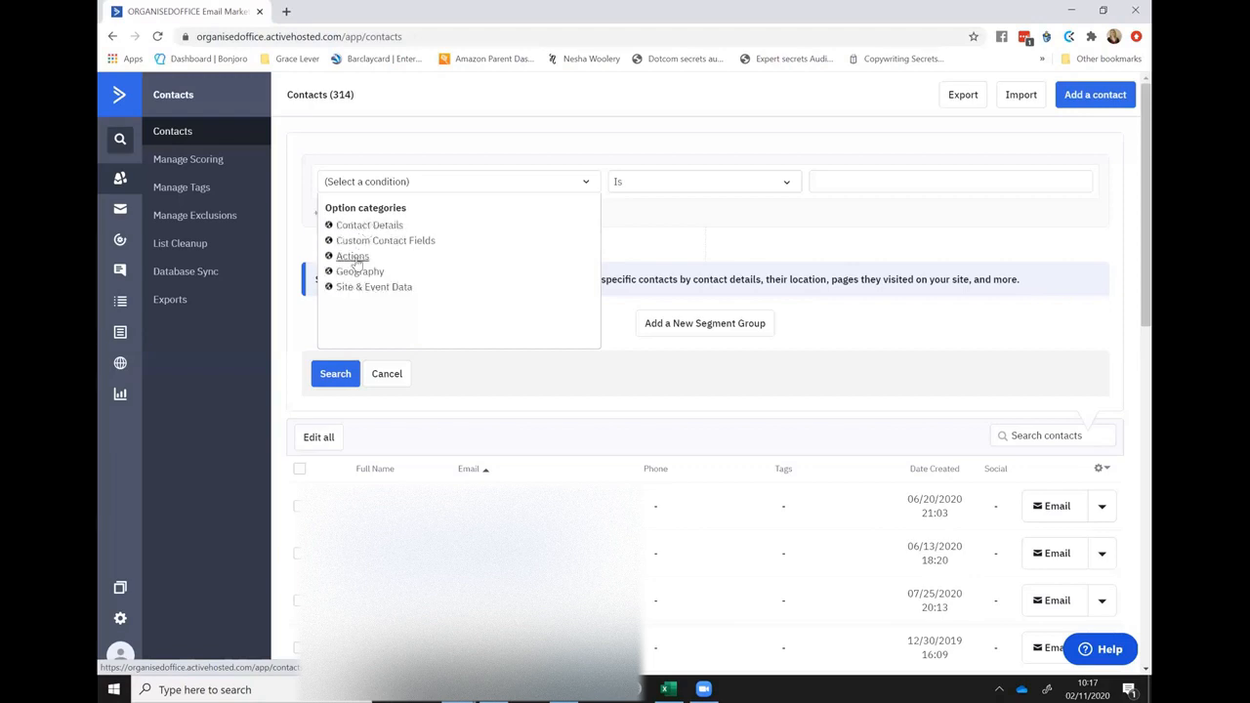
# Review the search conditions under Actions, Geography and Site & Event Data, and cancel the advanced search.
pyautogui.click(353, 257)
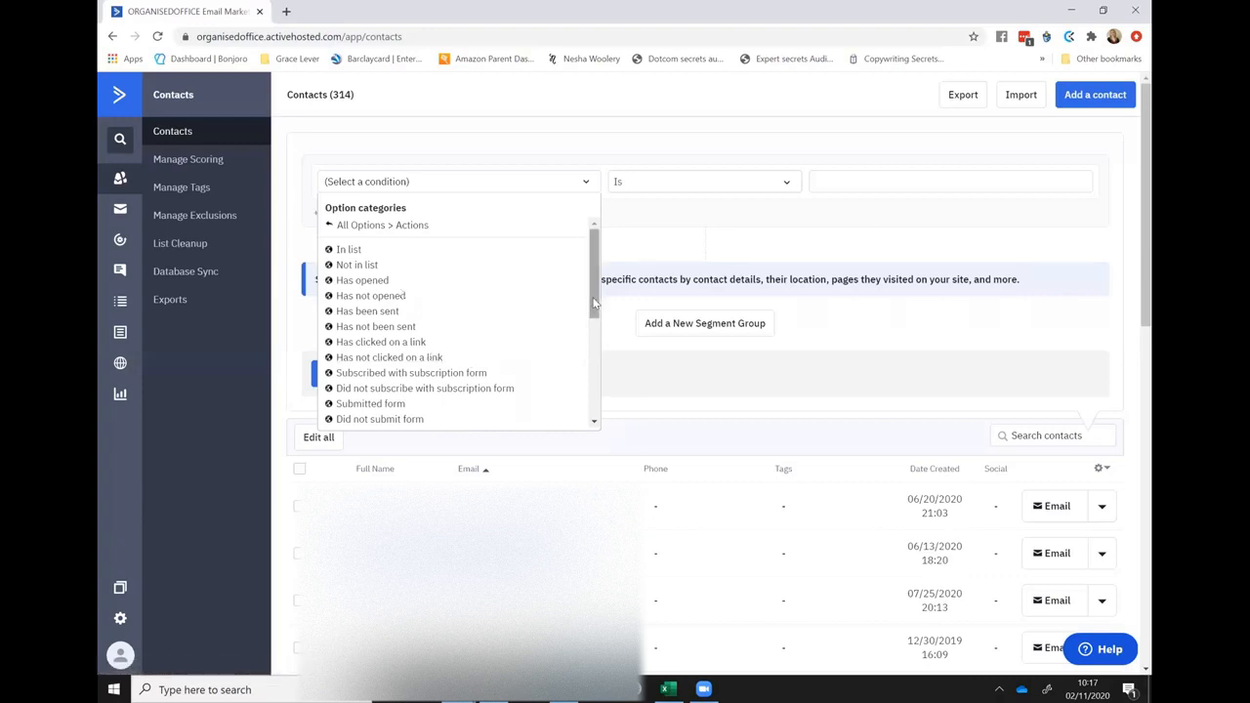
pyautogui.moveTo(594, 304); pyautogui.dragTo(573, 393)
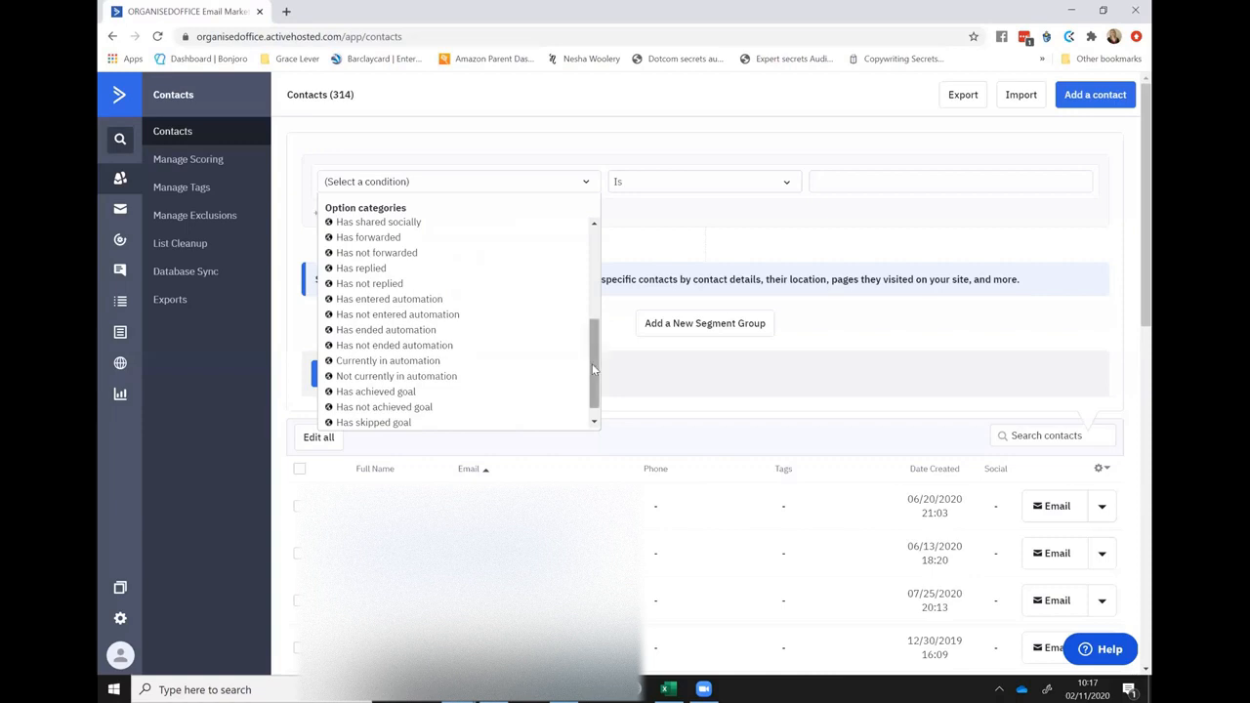
pyautogui.moveTo(592, 364); pyautogui.dragTo(581, 388)
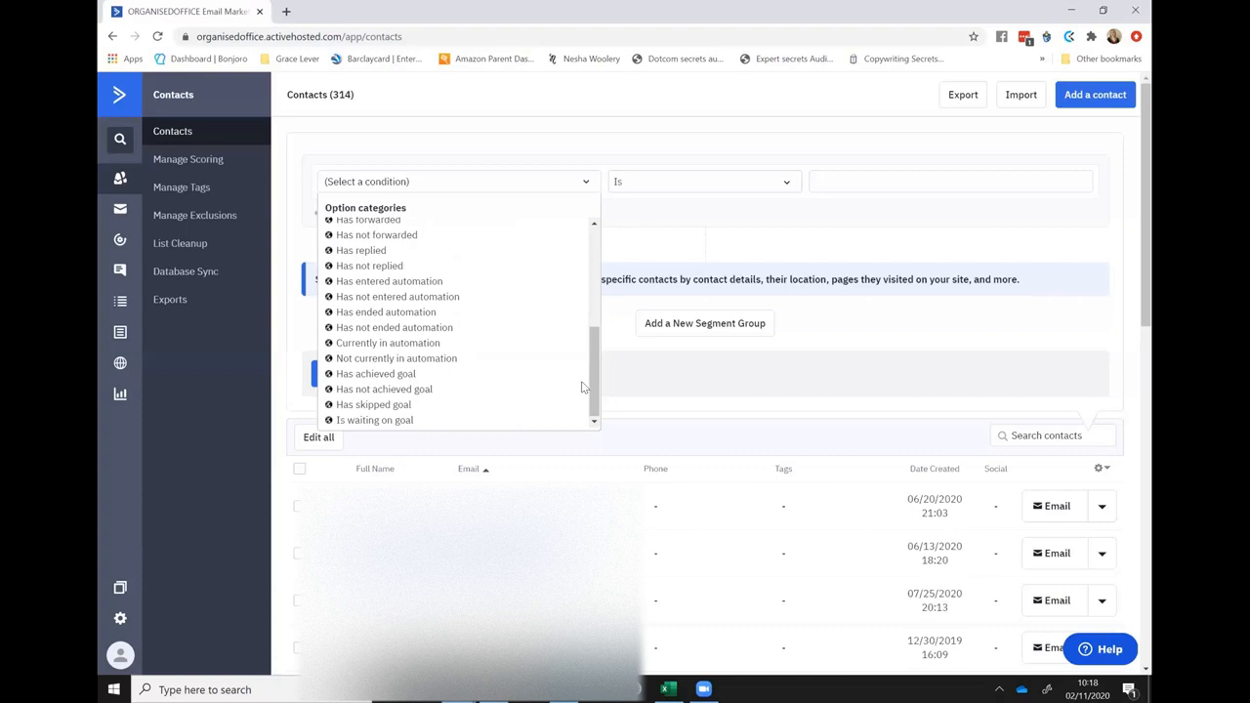
pyautogui.moveTo(591, 379); pyautogui.dragTo(592, 140)
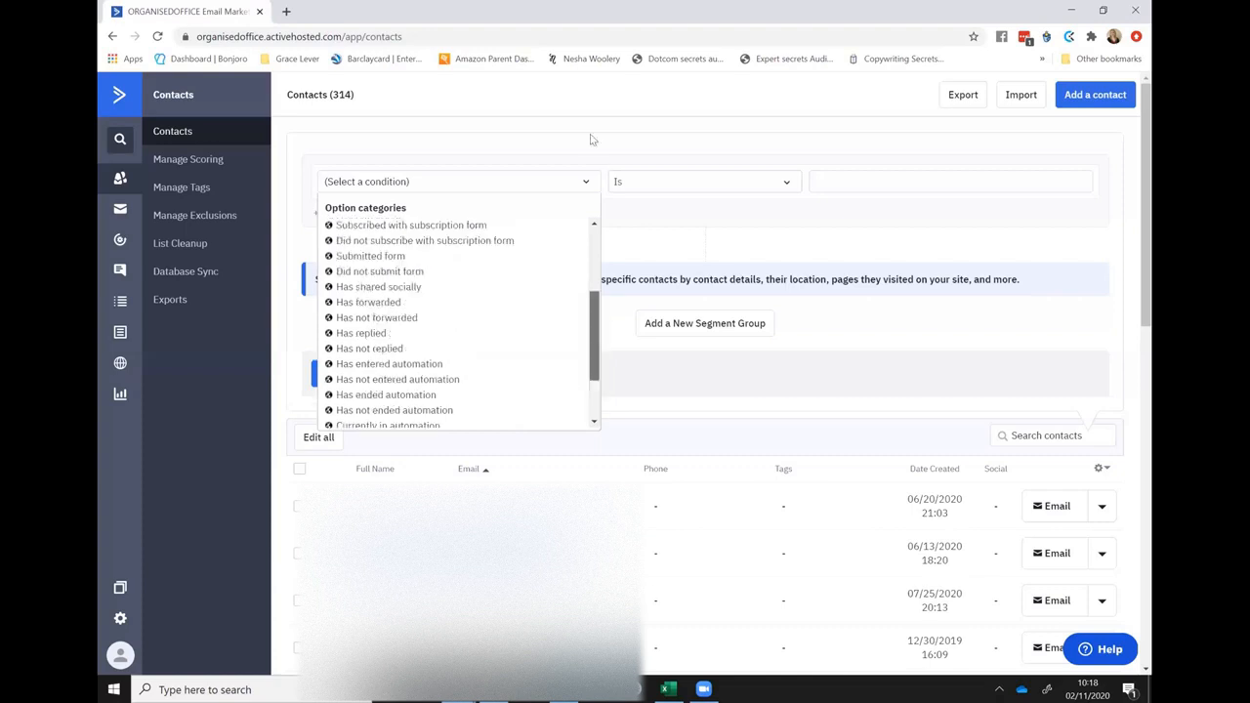
pyautogui.click(360, 226)
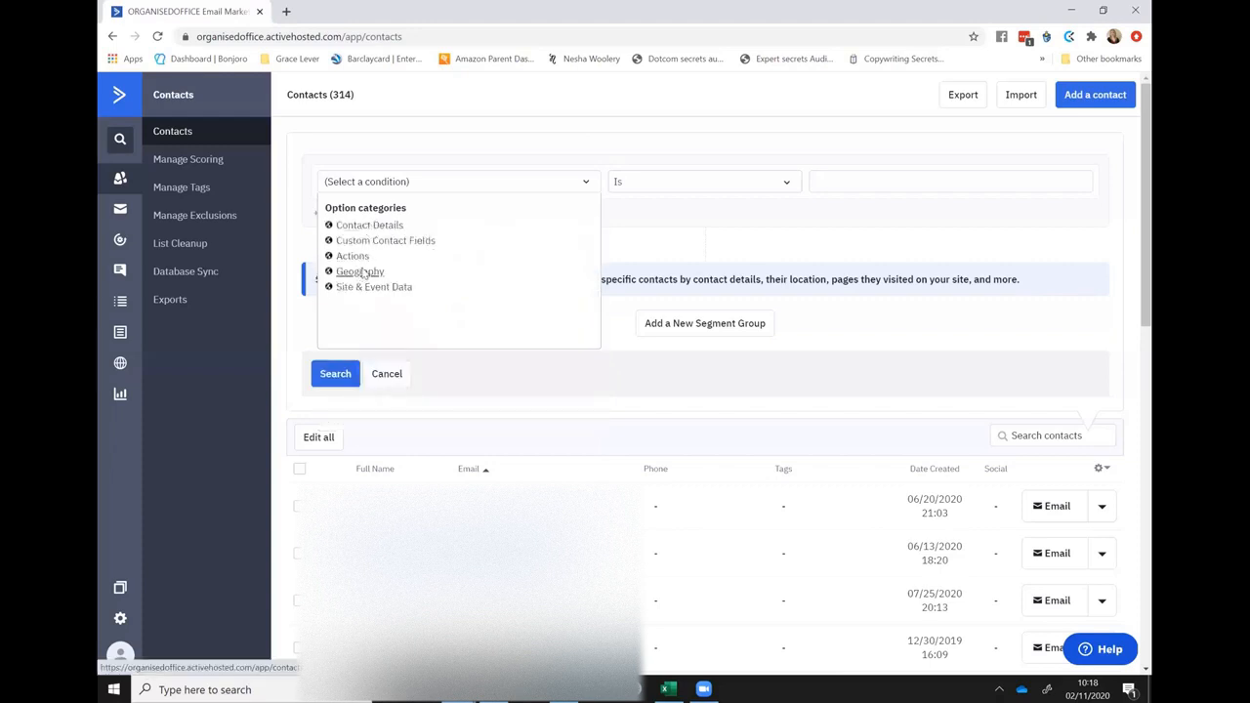
pyautogui.click(362, 271)
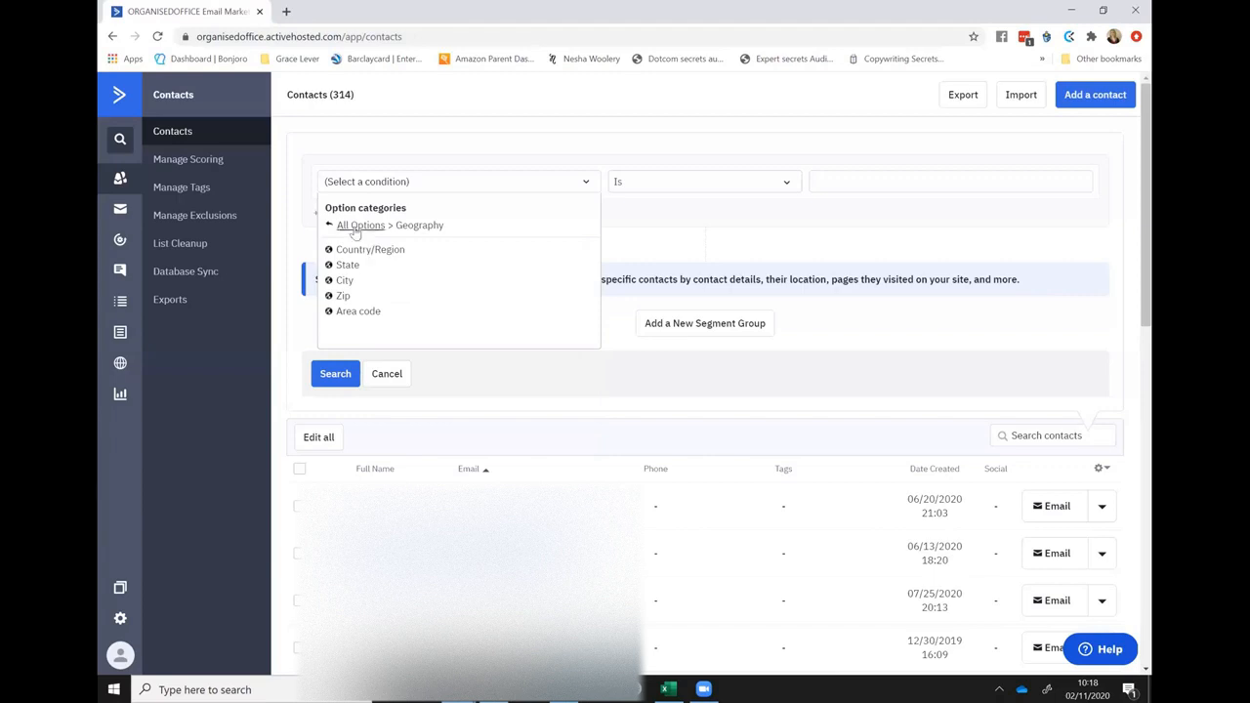
pyautogui.click(354, 227)
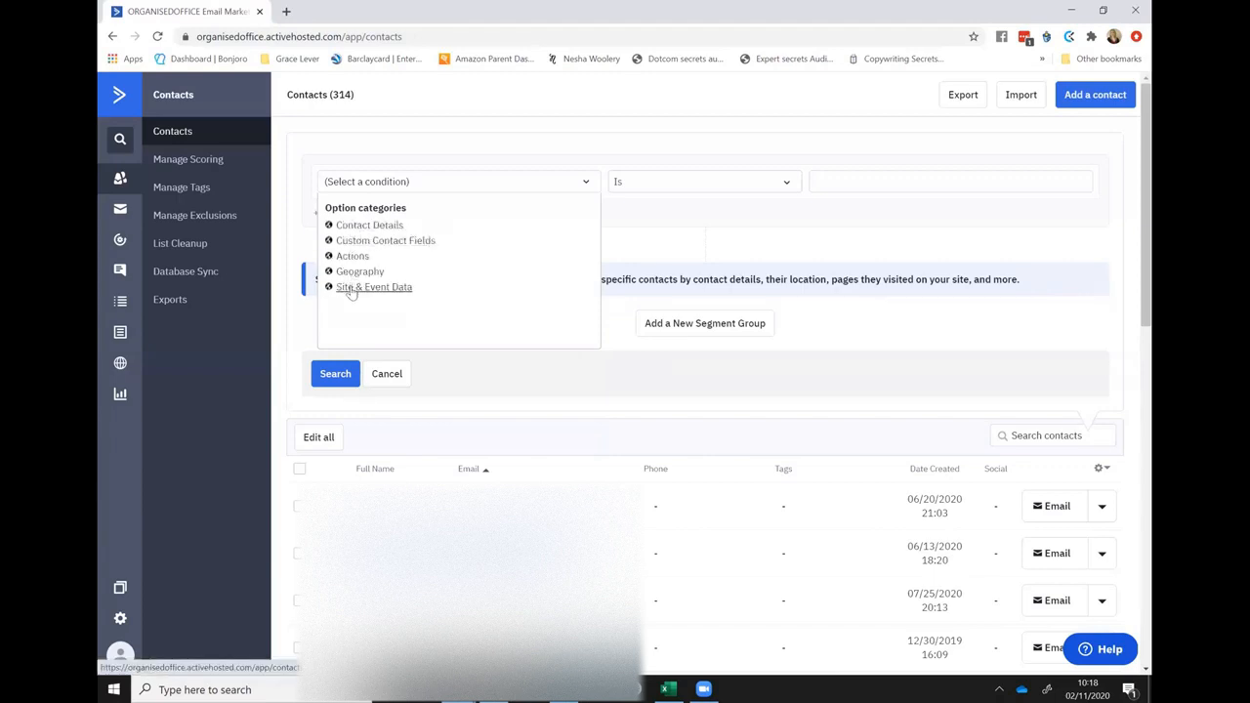
pyautogui.click(350, 287)
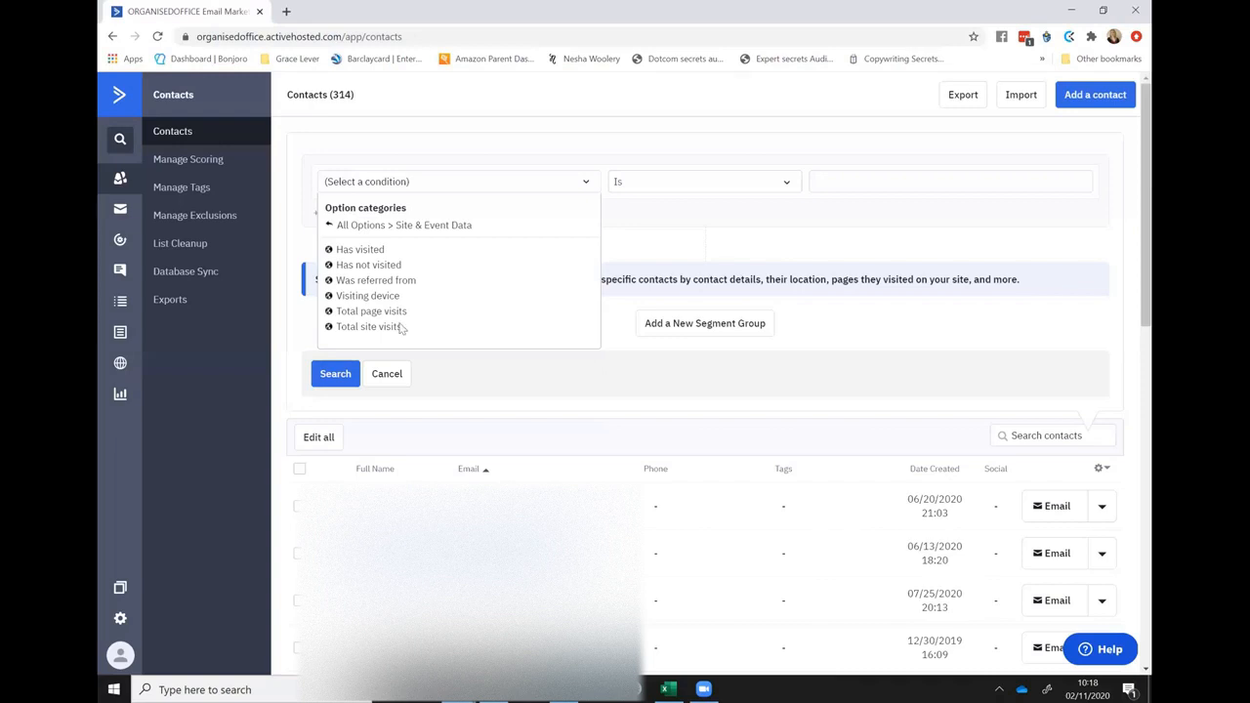
pyautogui.click(386, 383)
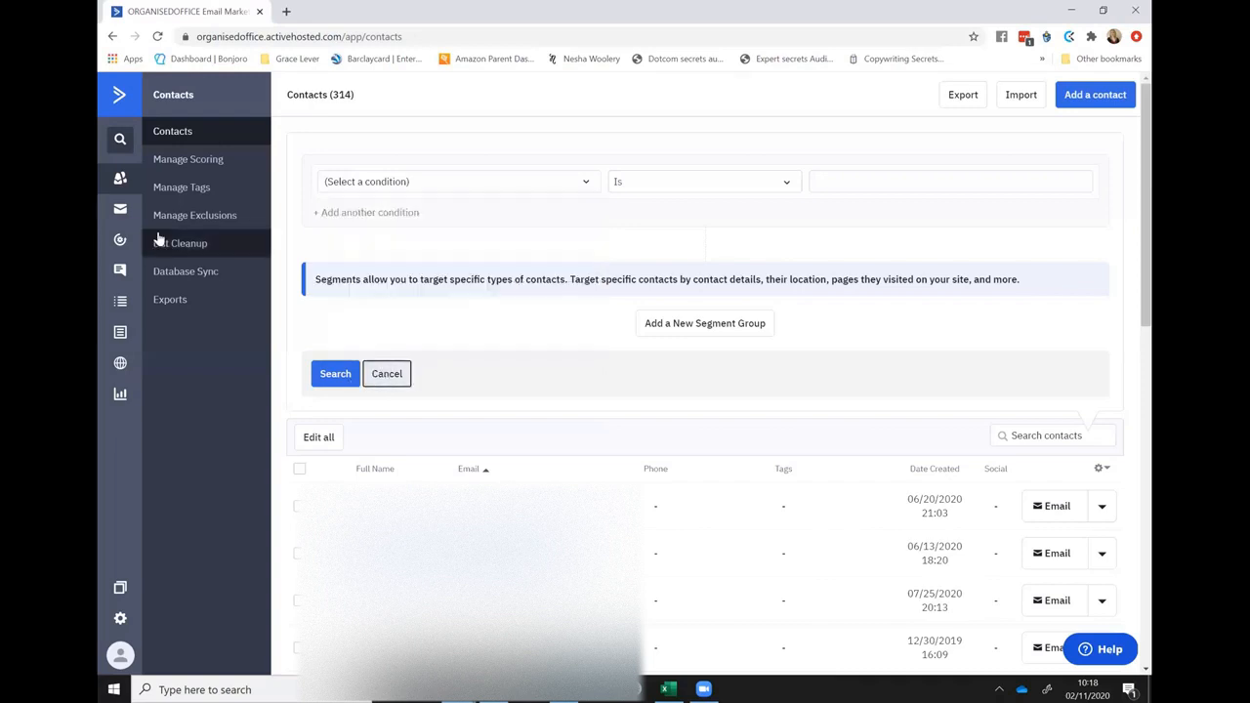
# Create a new campaign named "test" with the Standard type and continue to the list selection.
pyautogui.click(120, 210)
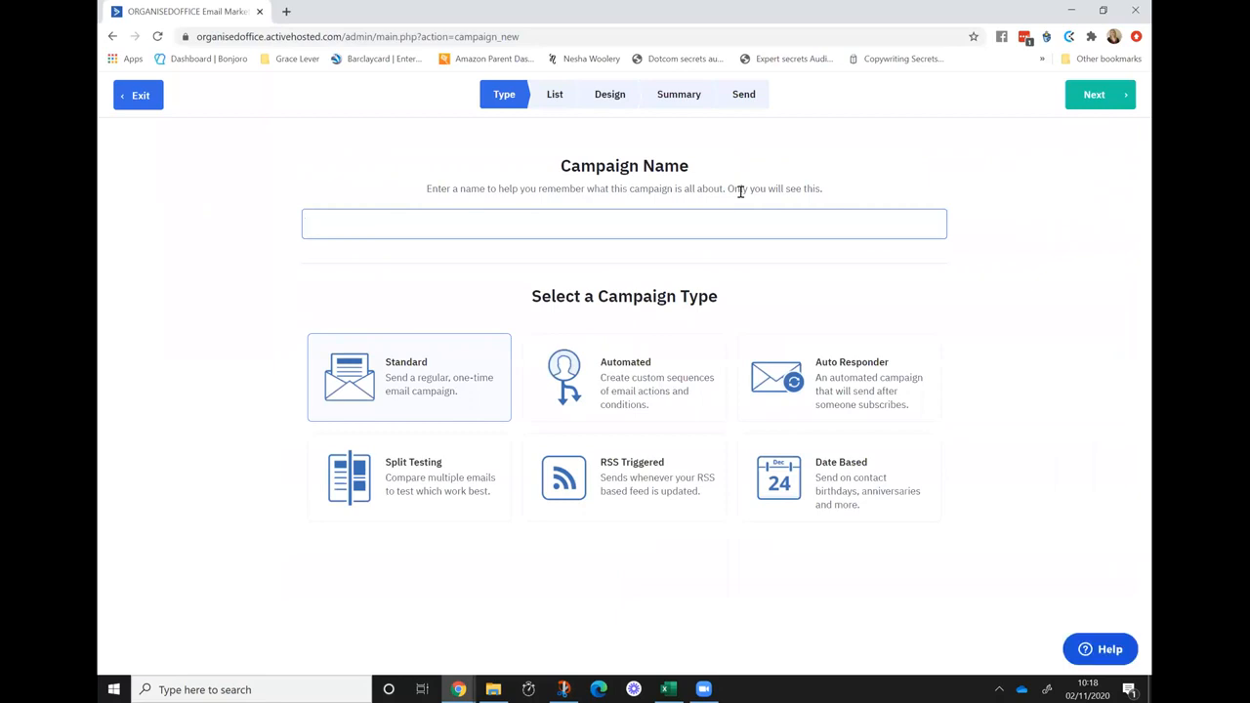
pyautogui.write('test')
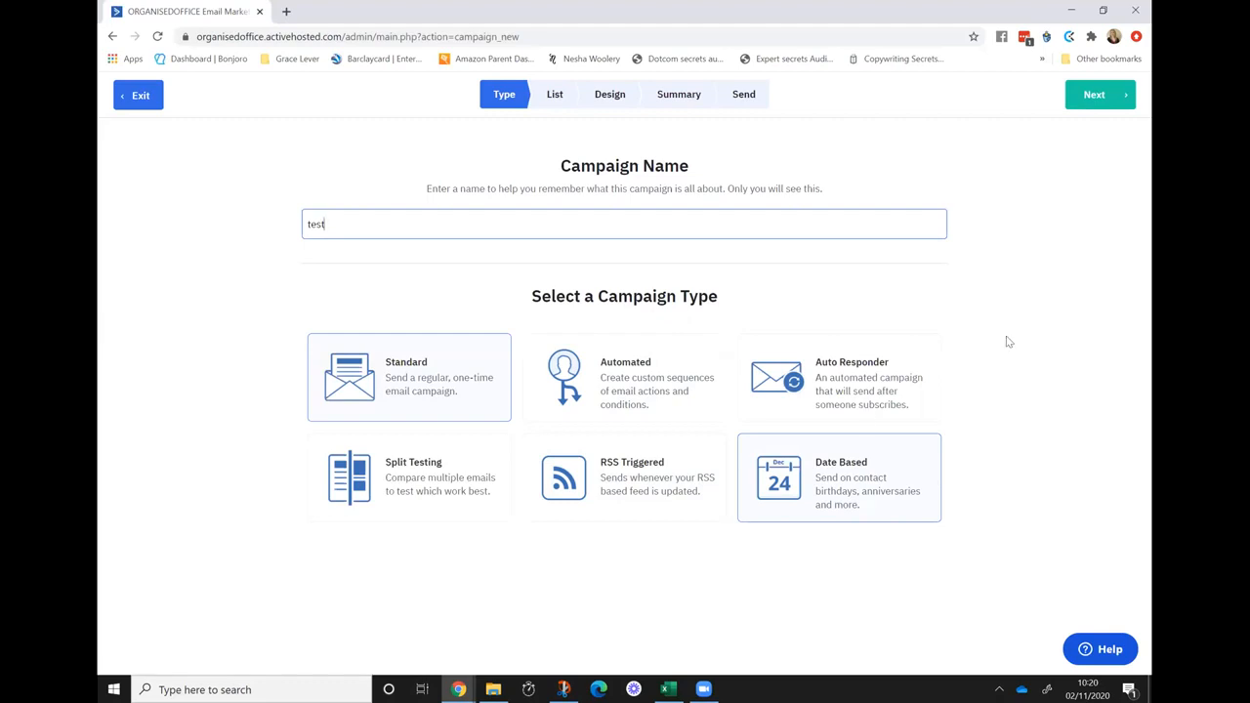
pyautogui.click(1111, 107)
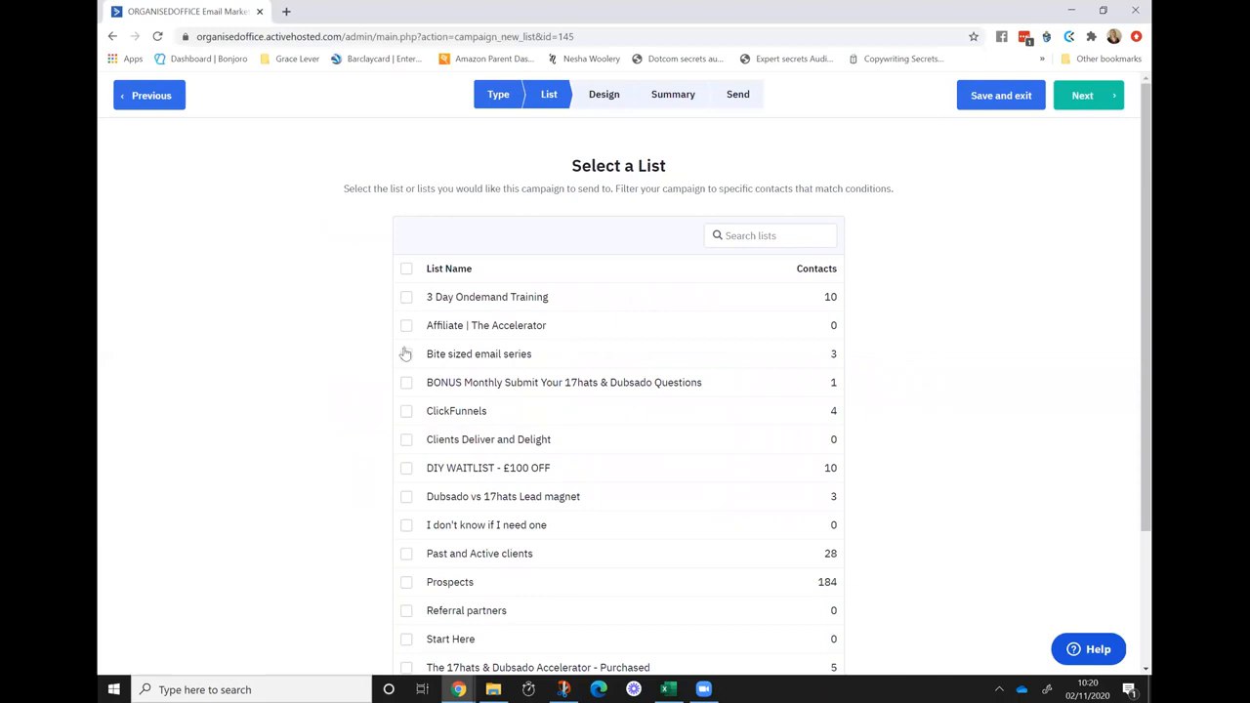
# Choose only the 3 Day Ondemand Training list as the campaign's recipients and continue to the design stage.
pyautogui.click(407, 297)
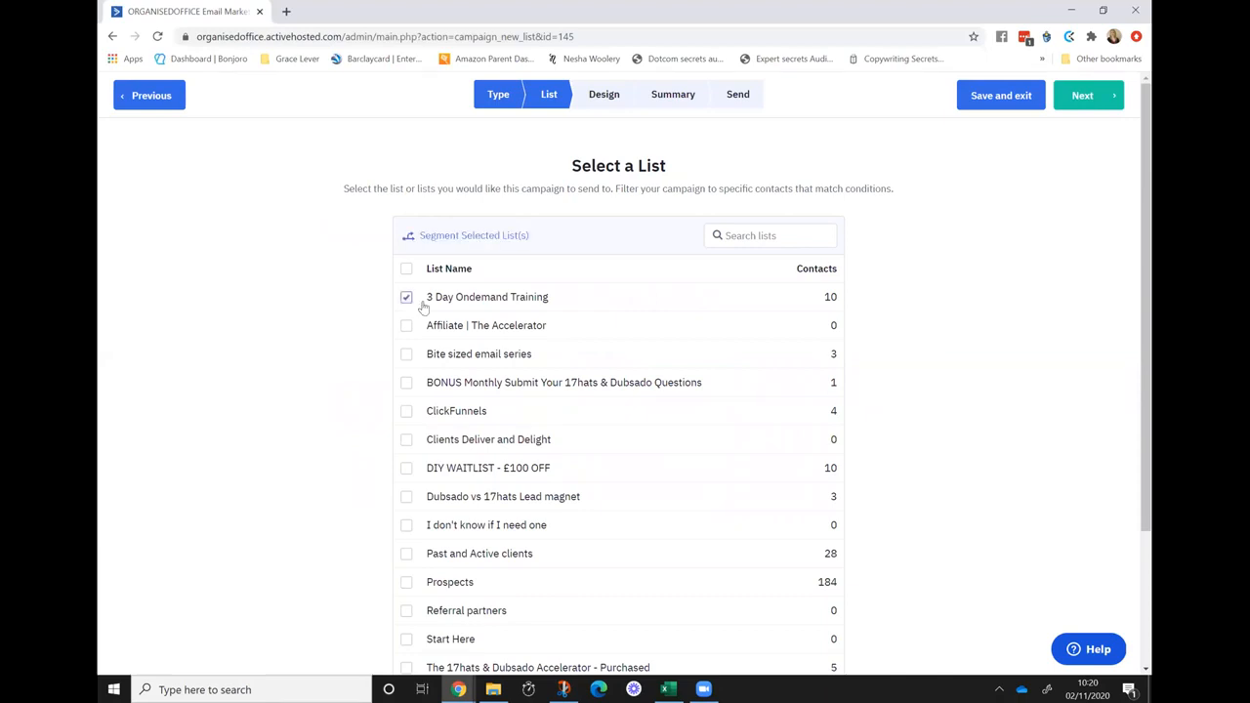
pyautogui.click(405, 356)
pyautogui.click(407, 355)
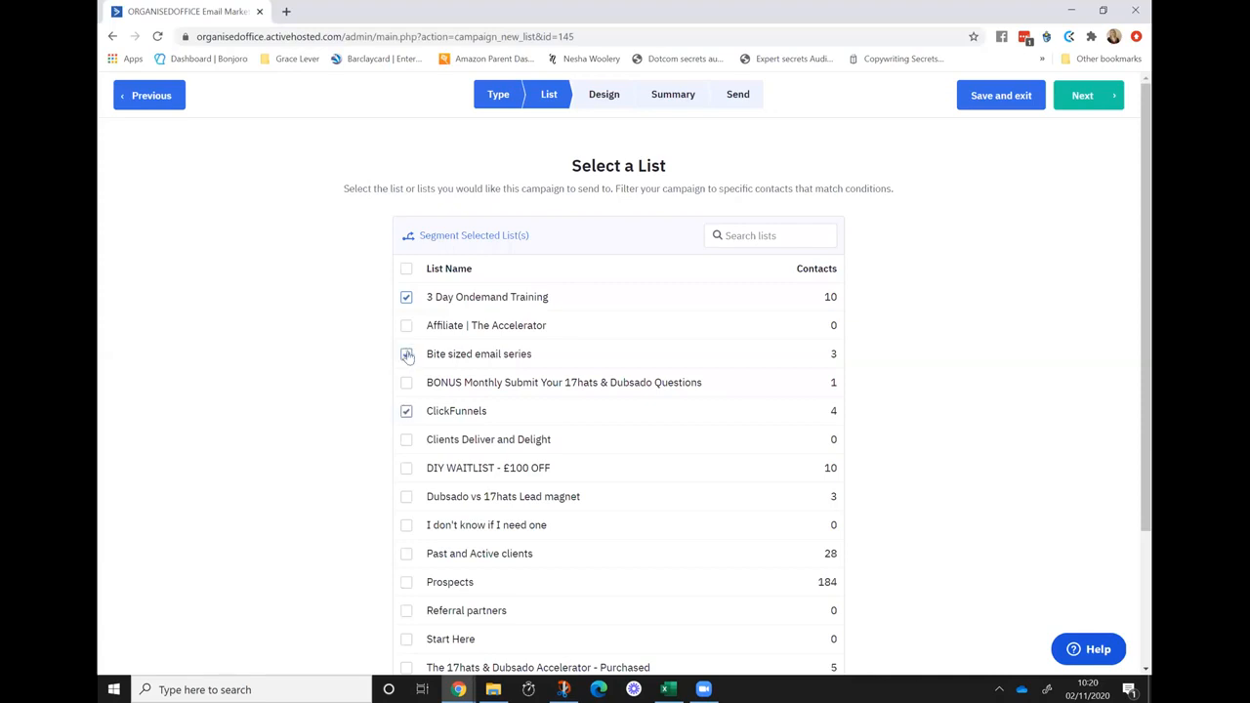
pyautogui.click(406, 411)
pyautogui.click(406, 412)
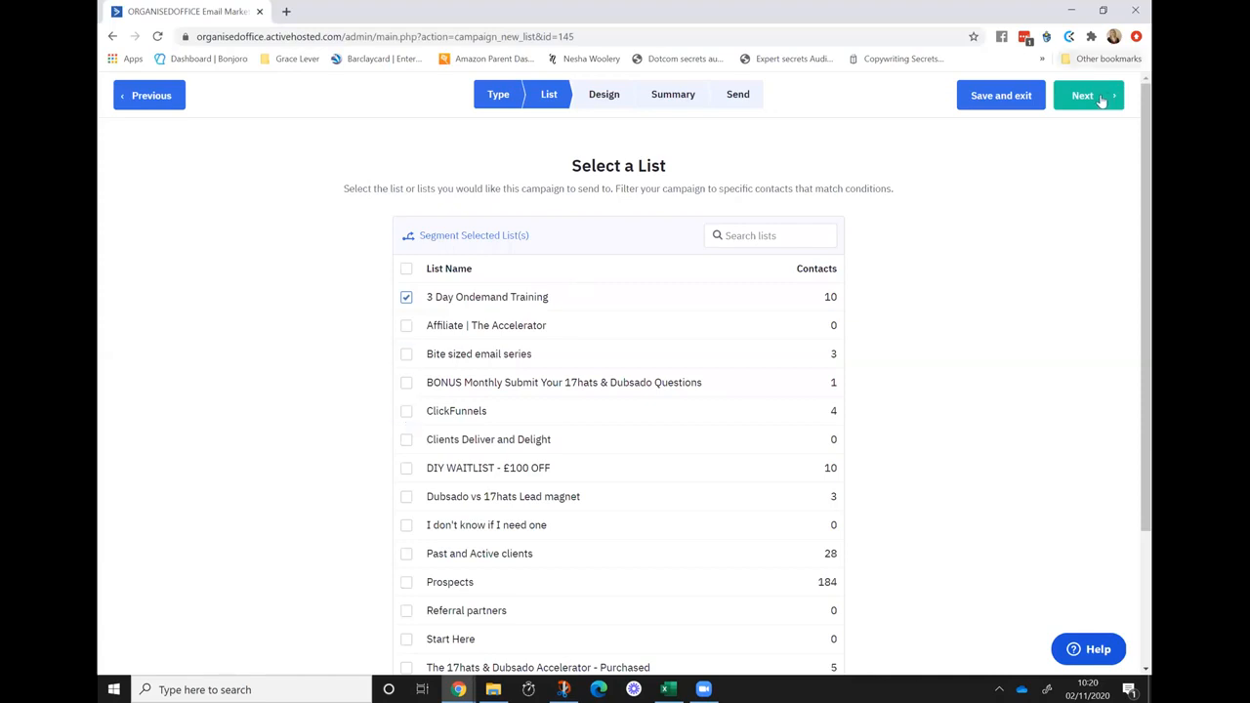
pyautogui.click(1101, 99)
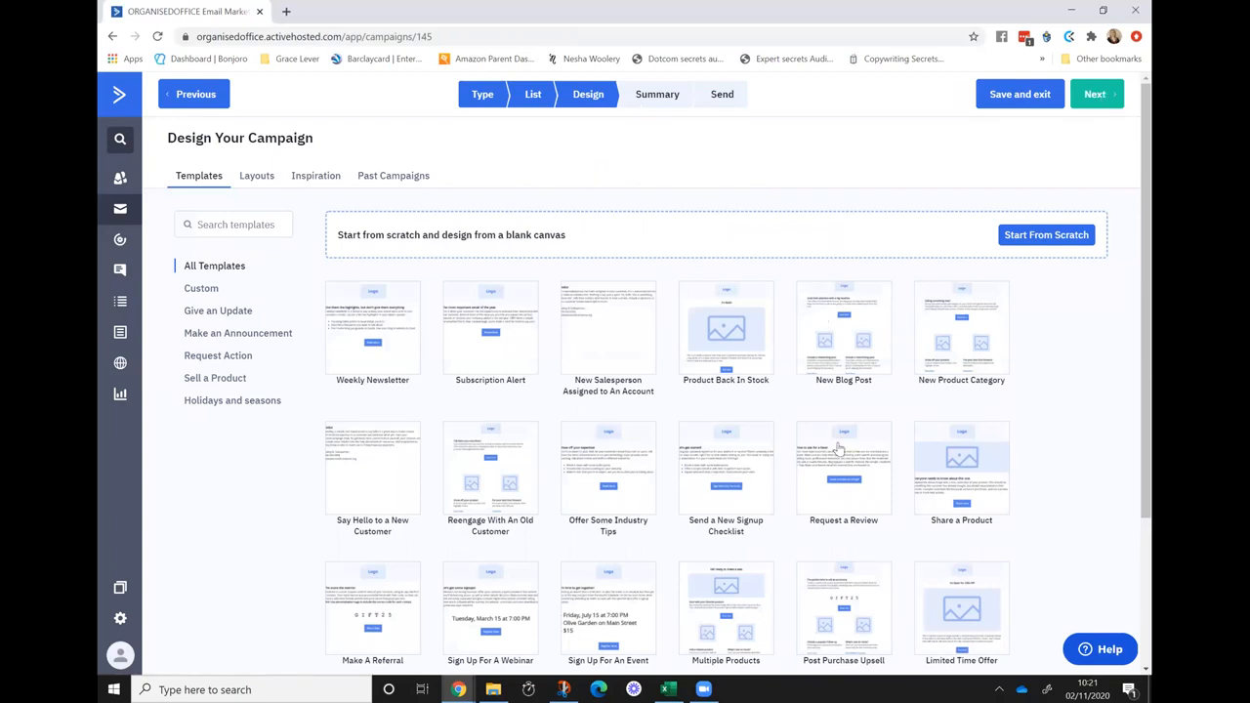
# Browse the available templates, layouts, inspiration designs and past campaigns as starting points for the email design.
pyautogui.moveTo(1001, 366)
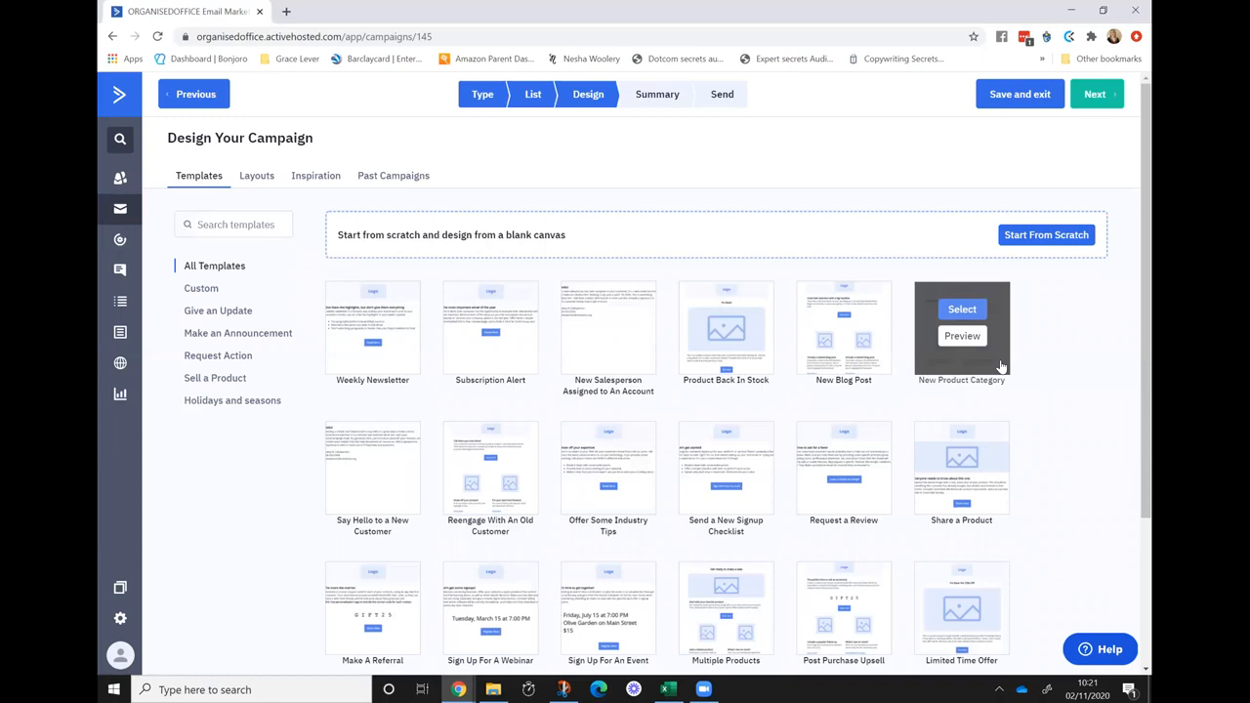
pyautogui.click(264, 177)
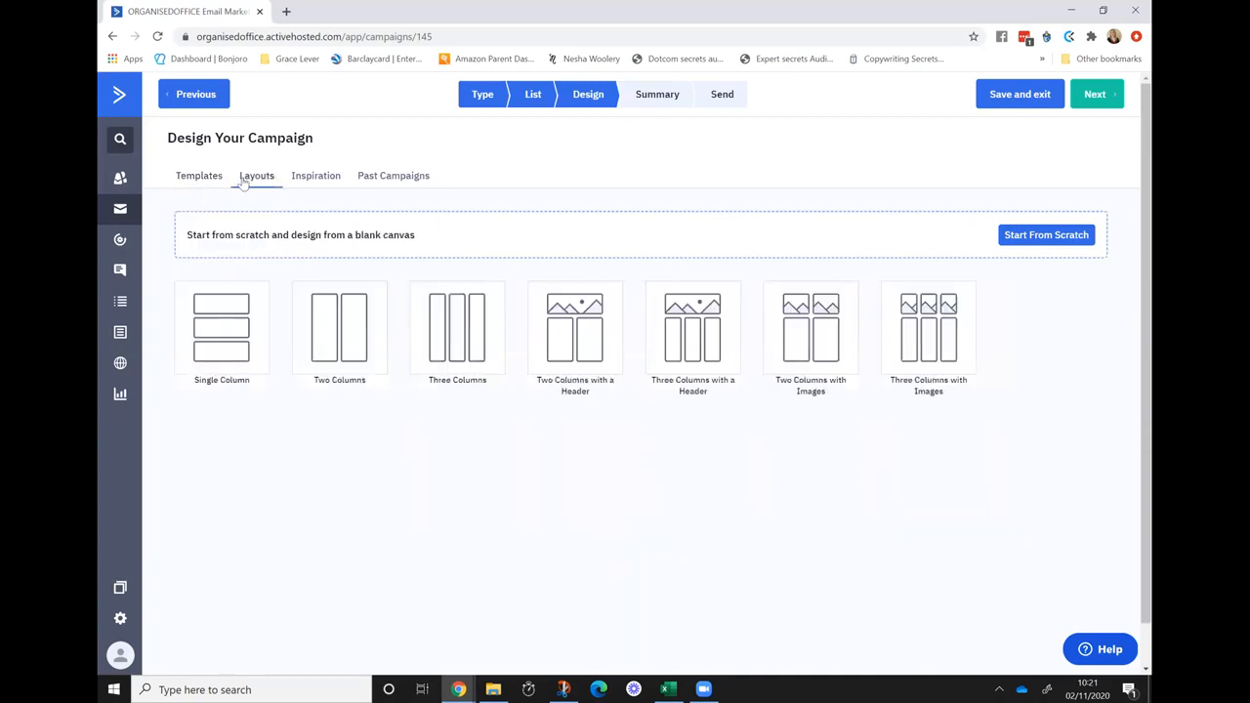
pyautogui.click(310, 186)
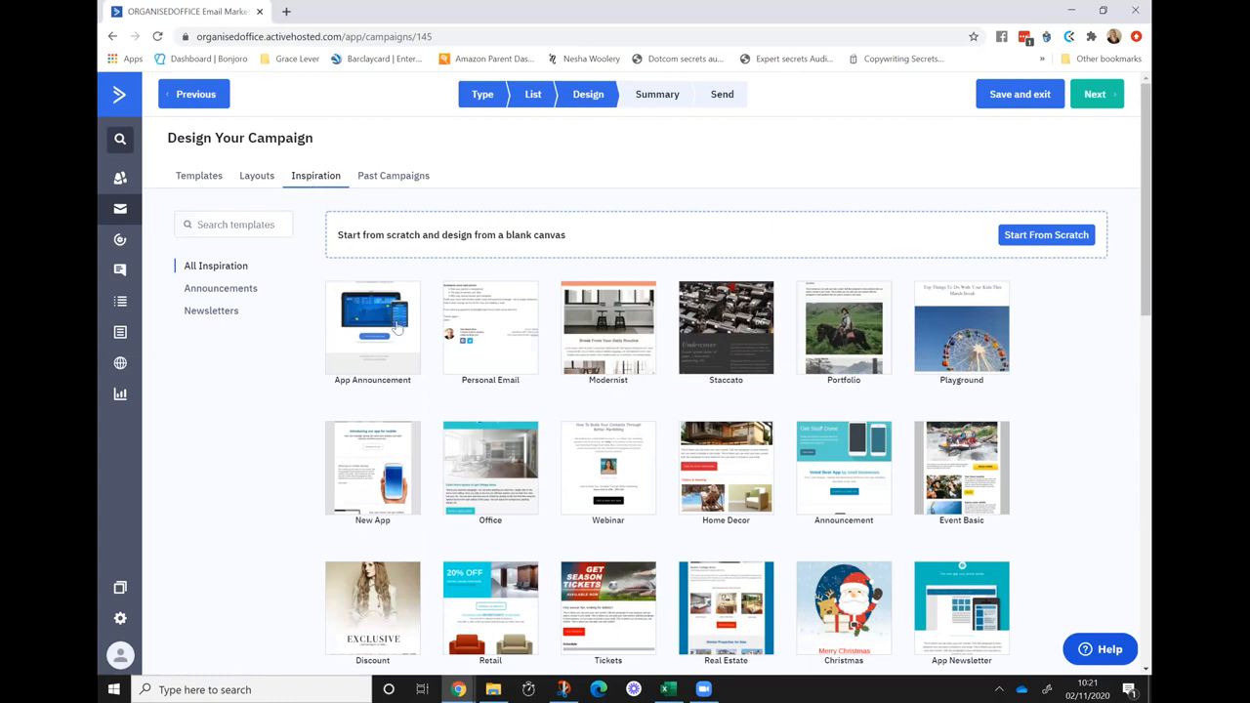
pyautogui.moveTo(377, 336)
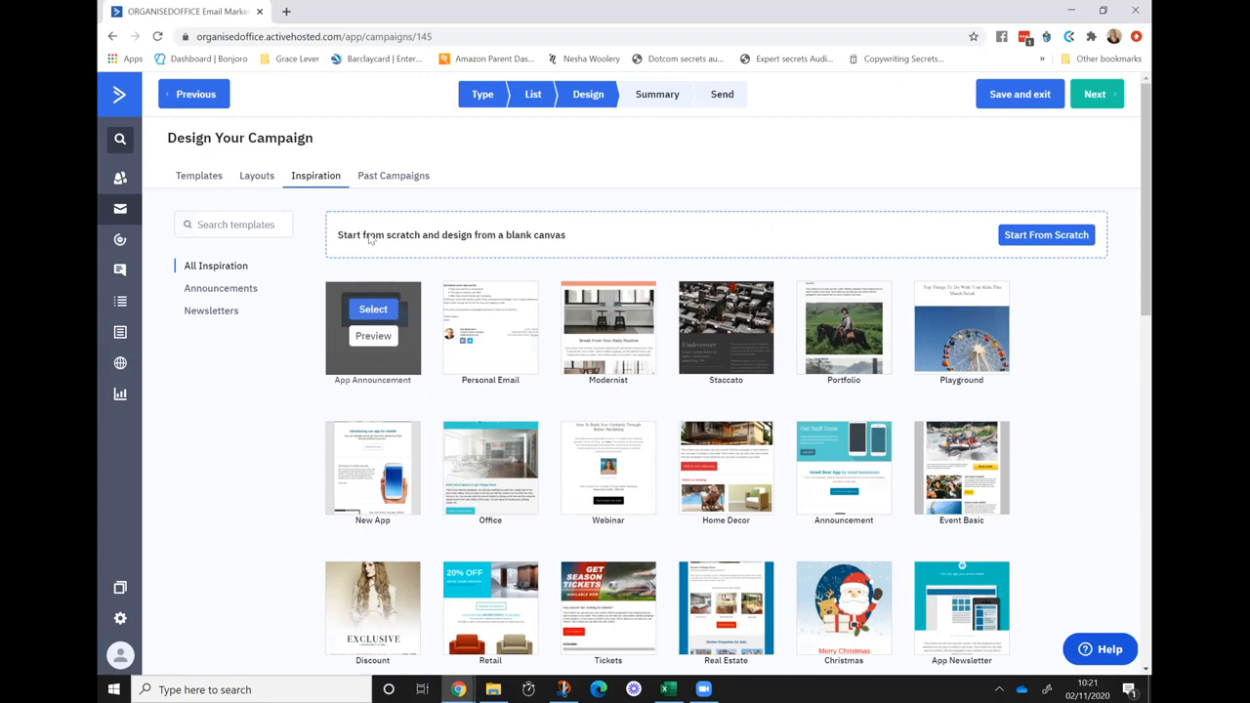
pyautogui.click(391, 178)
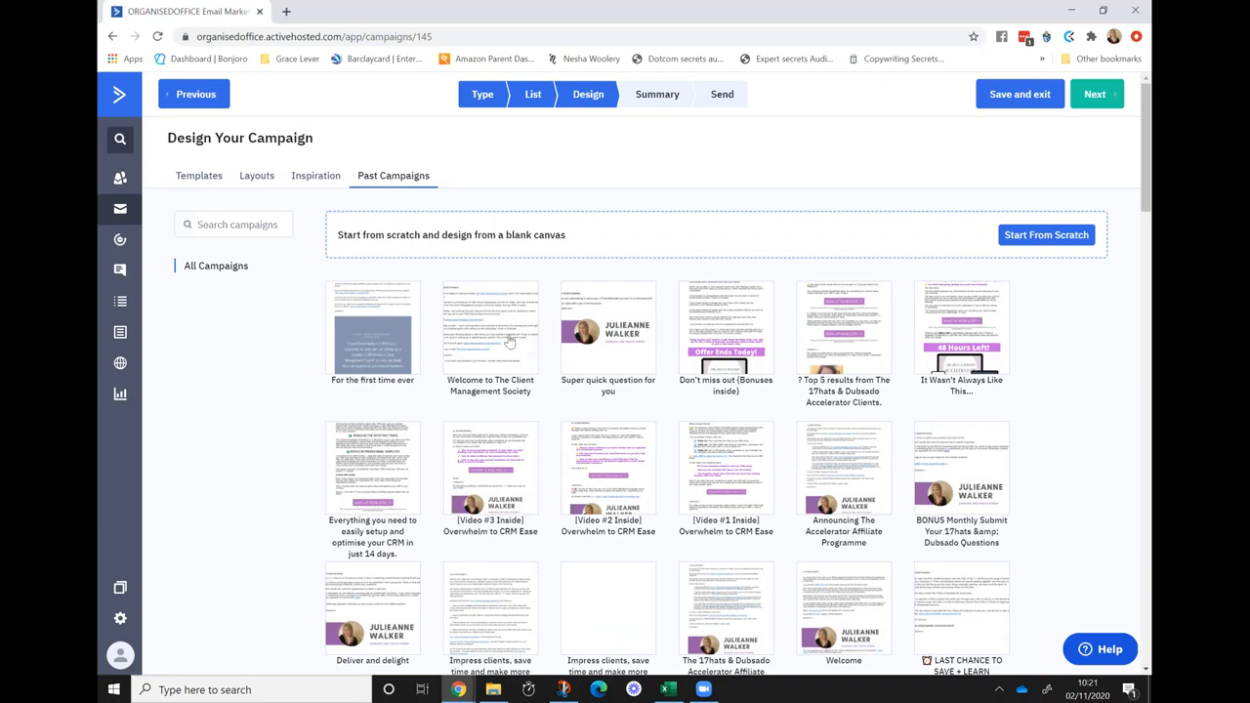
pyautogui.moveTo(603, 332)
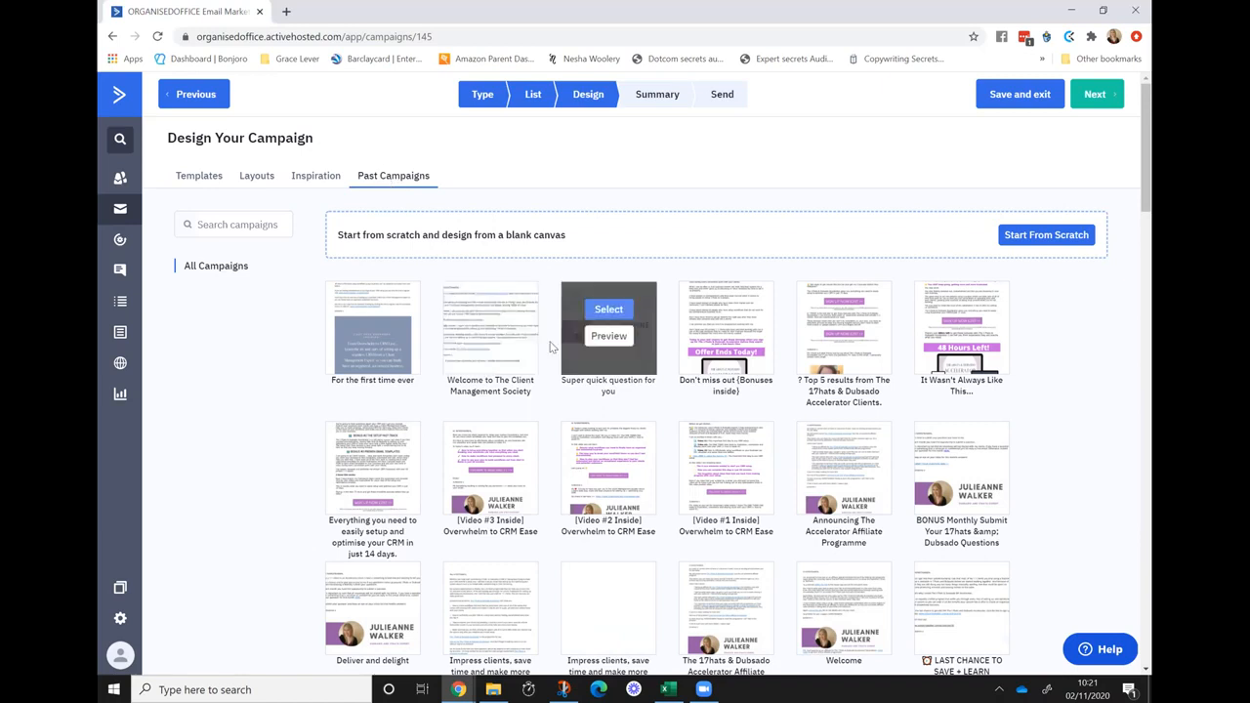
pyautogui.moveTo(504, 311)
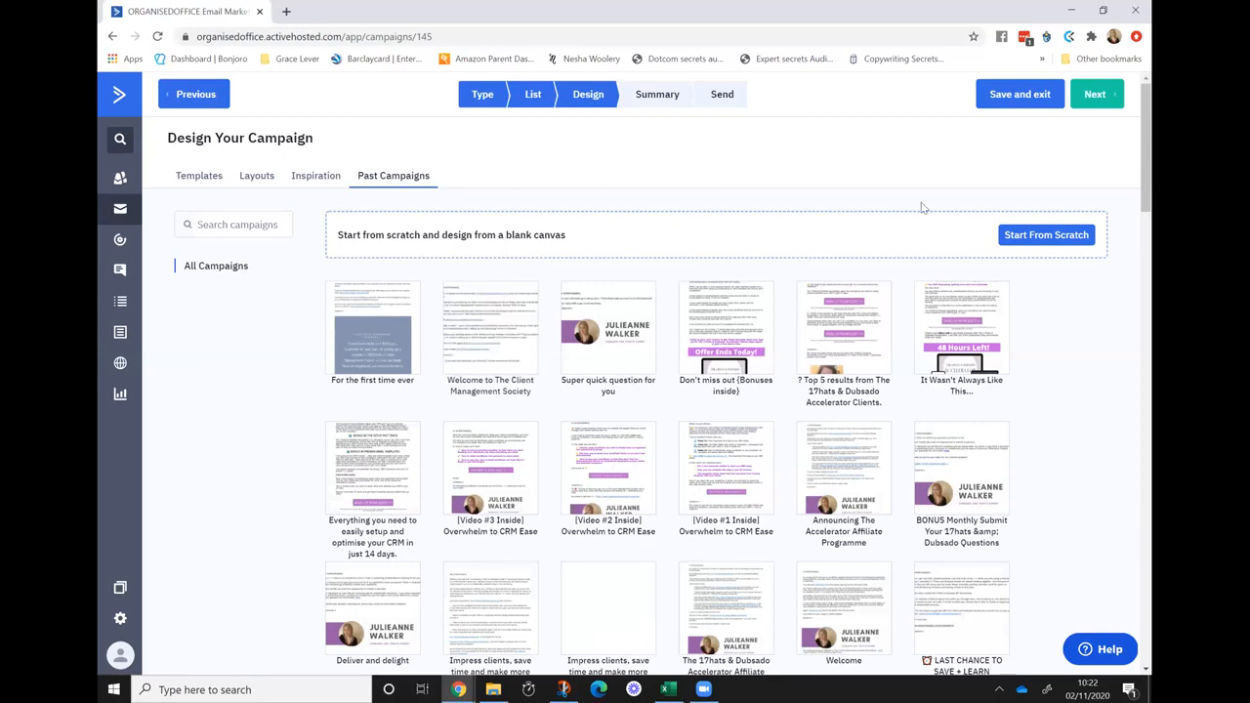
# Start the email design from the App Announcement inspiration template and insert a text block below the device image.
pyautogui.click(1028, 240)
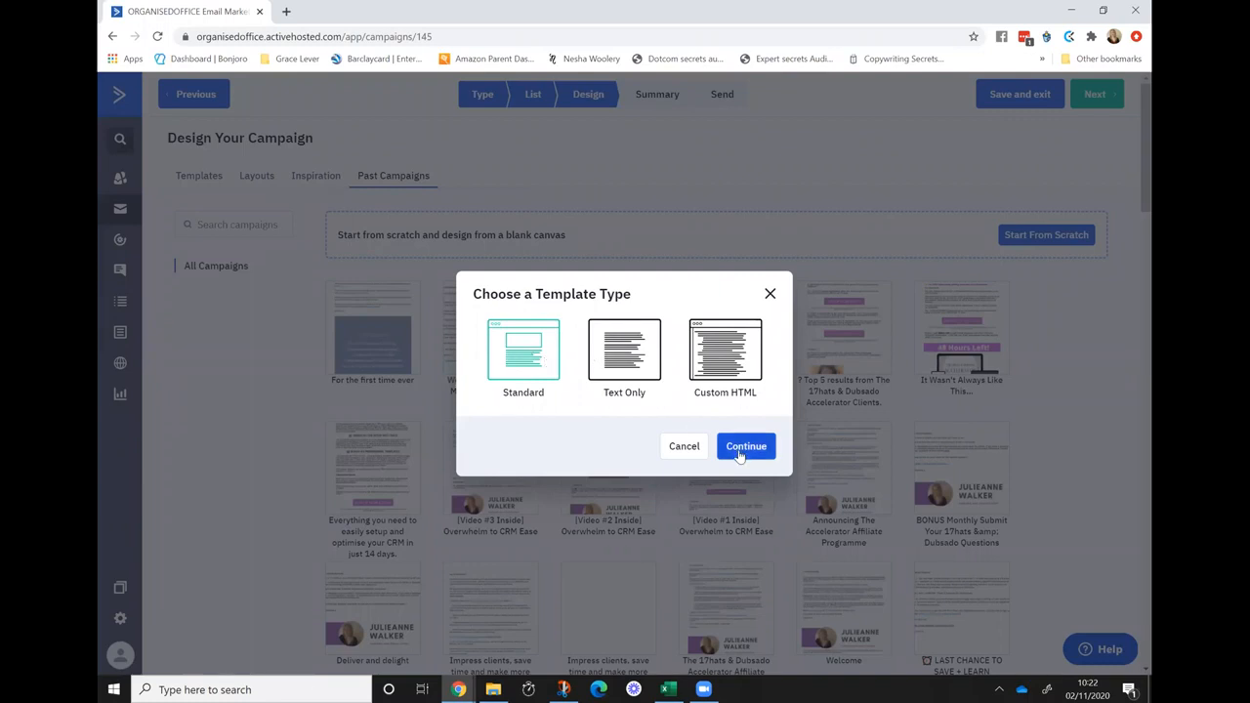
pyautogui.click(311, 186)
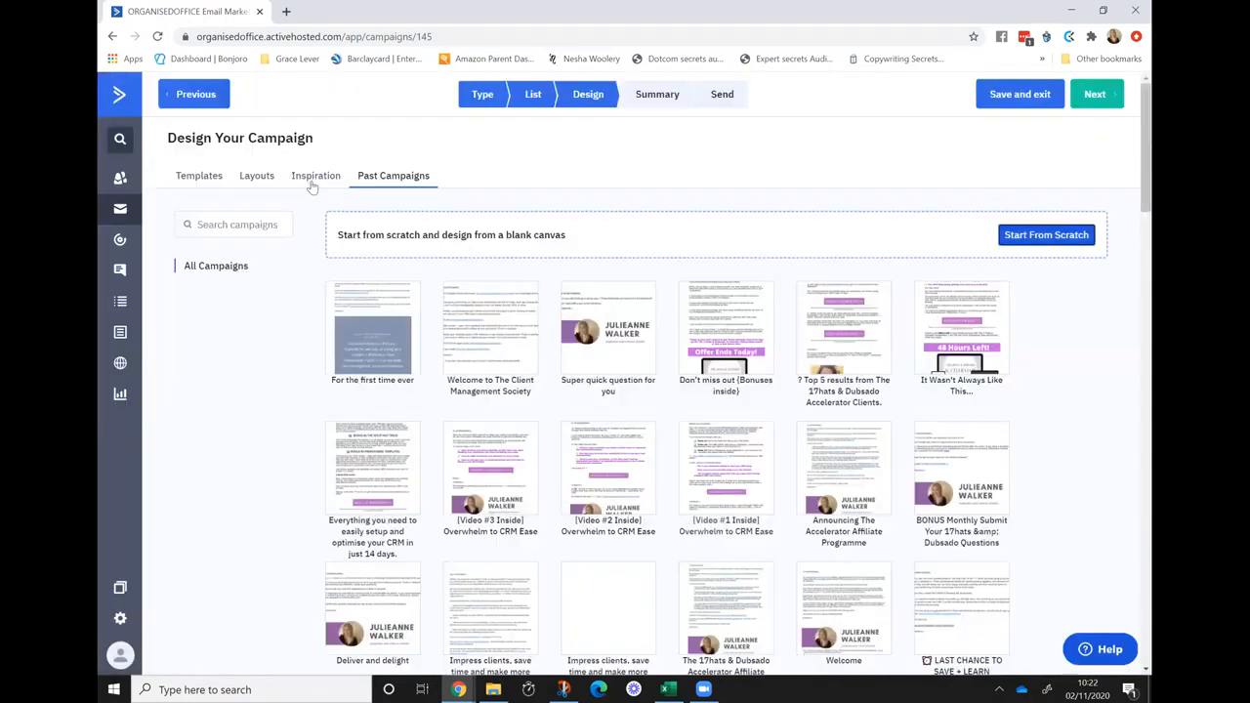
pyautogui.click(313, 180)
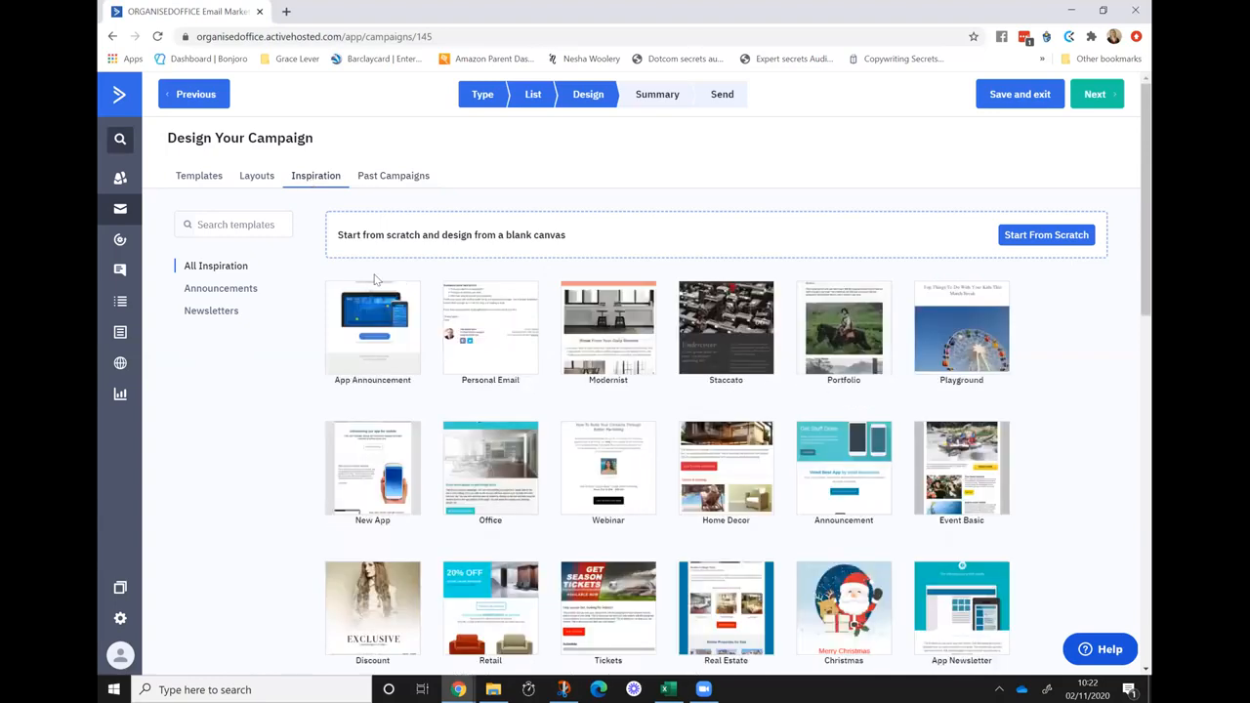
pyautogui.click(375, 320)
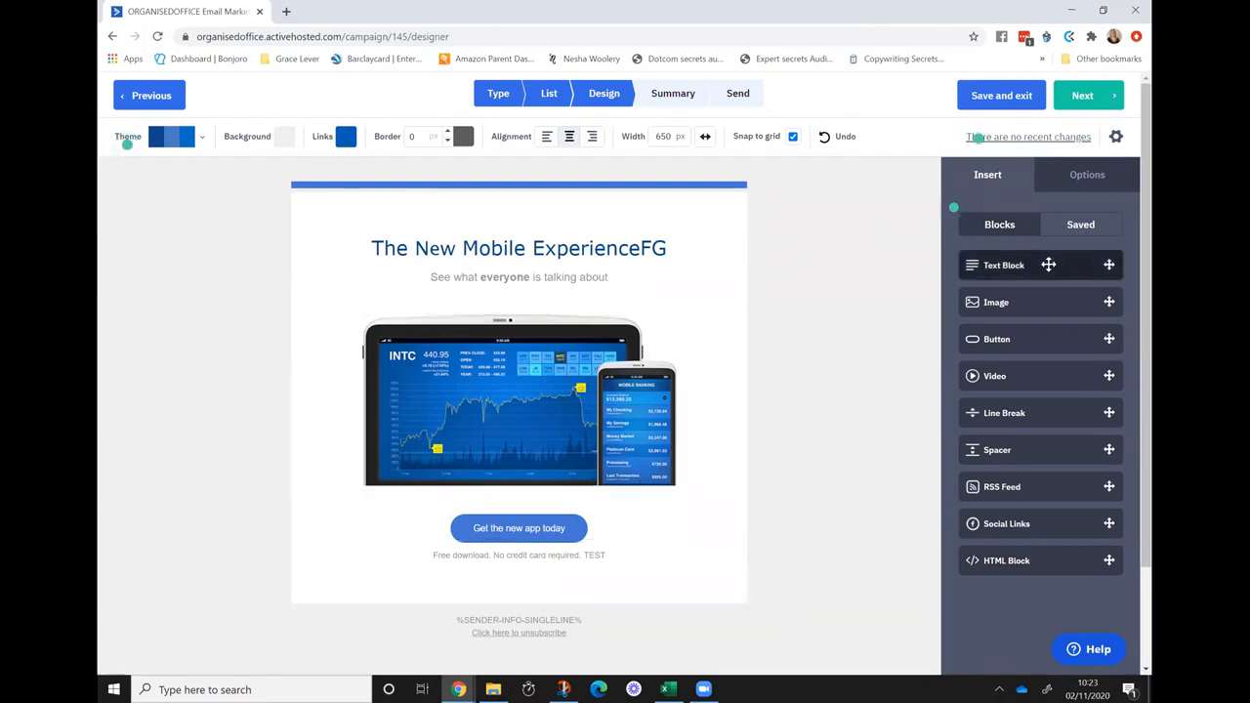
pyautogui.moveTo(1049, 265); pyautogui.dragTo(625, 483)
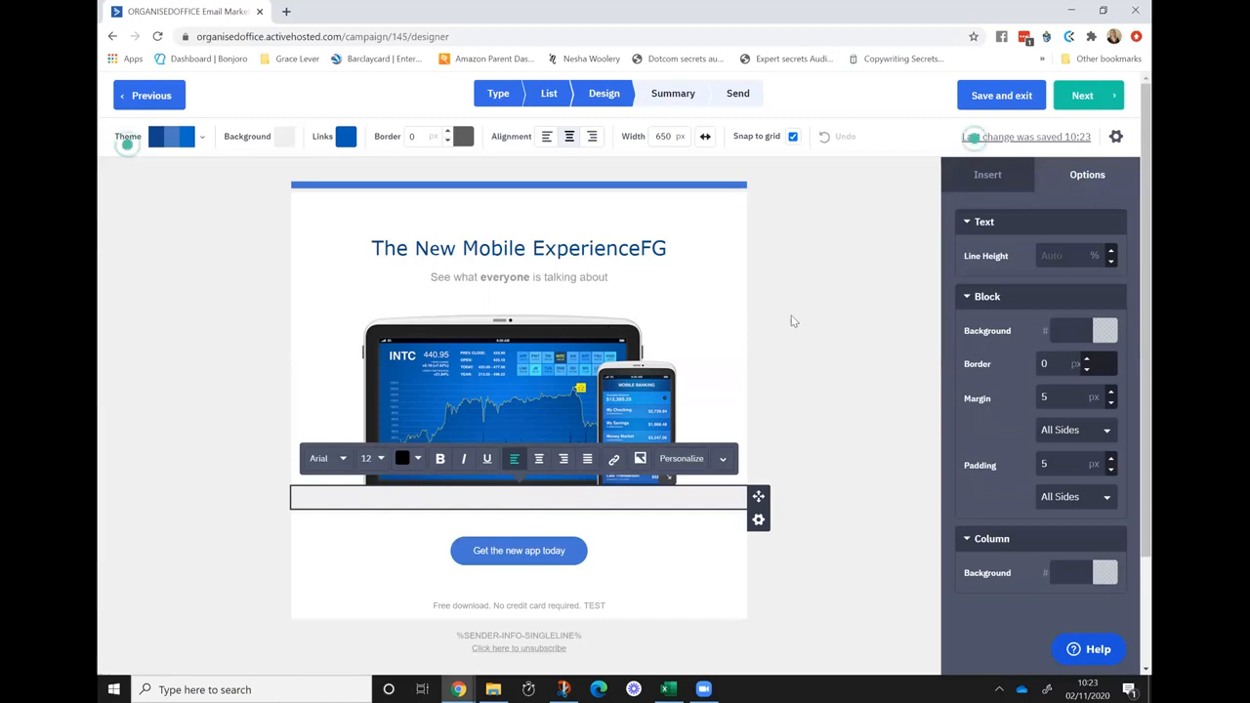
# Continue to the campaign summary and review its tracking, scheduling, test email and preview options.
pyautogui.click(1087, 98)
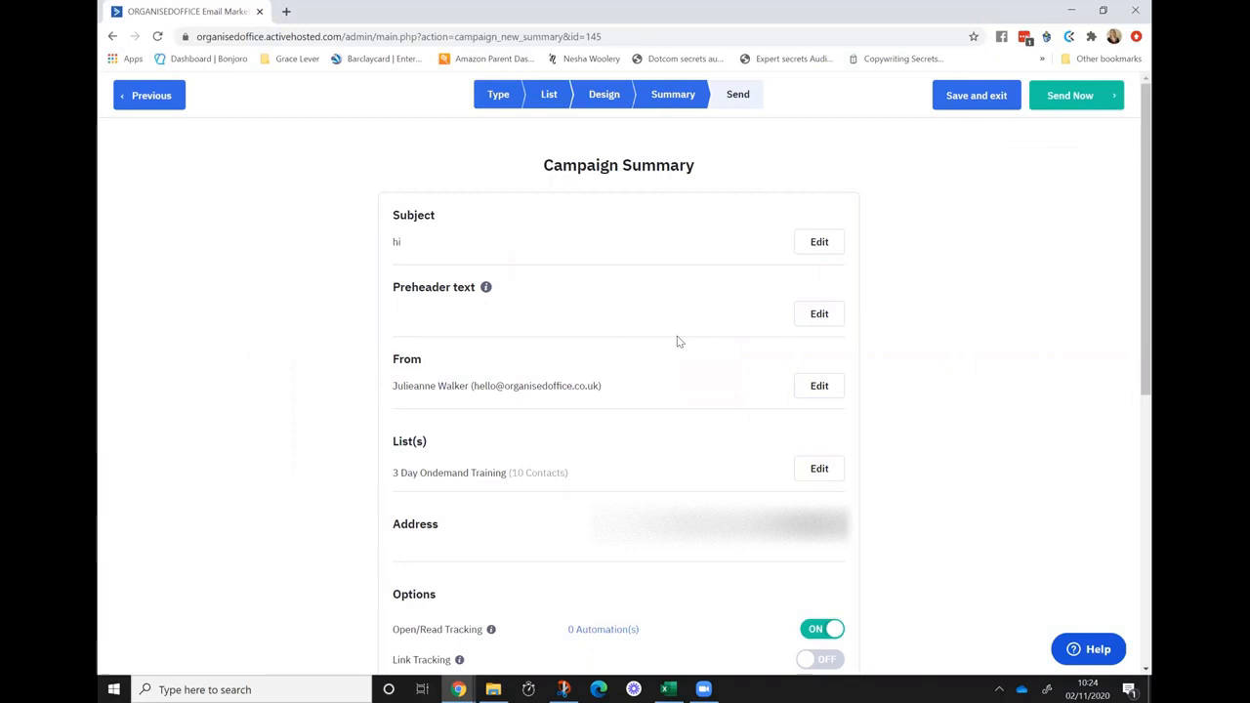
pyautogui.scroll(-5, 679, 341)
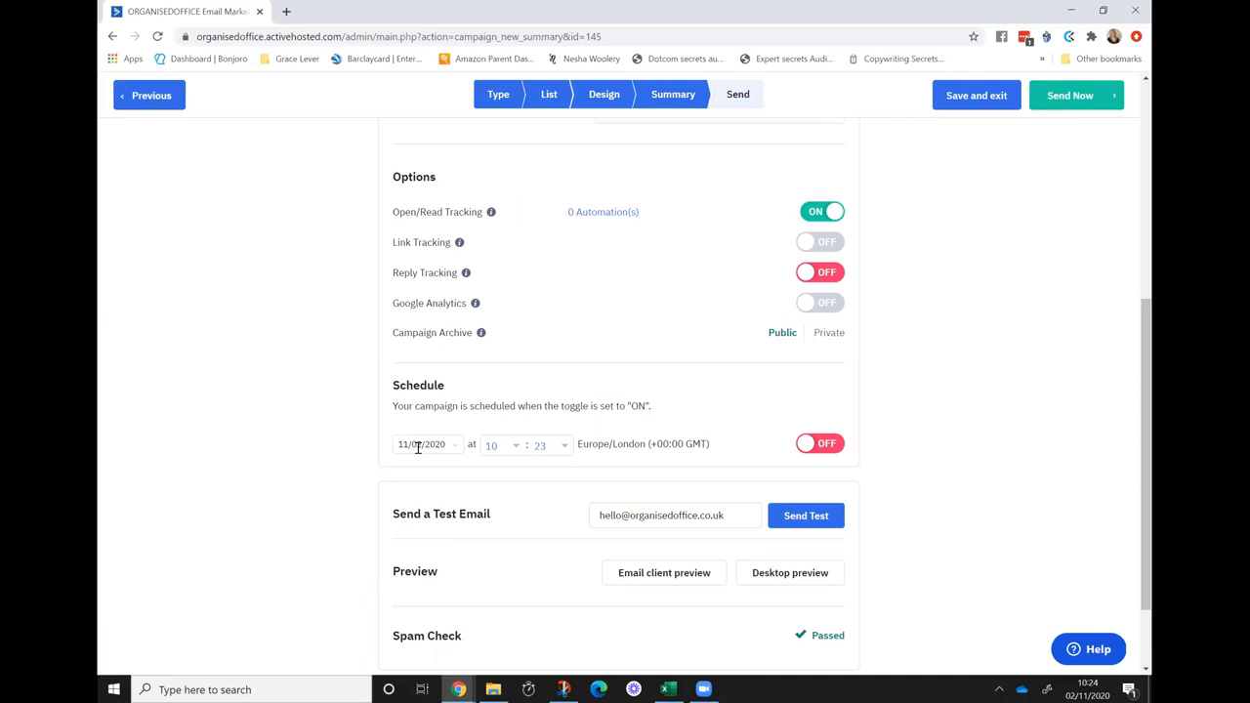
pyautogui.scroll(-2, 418, 447)
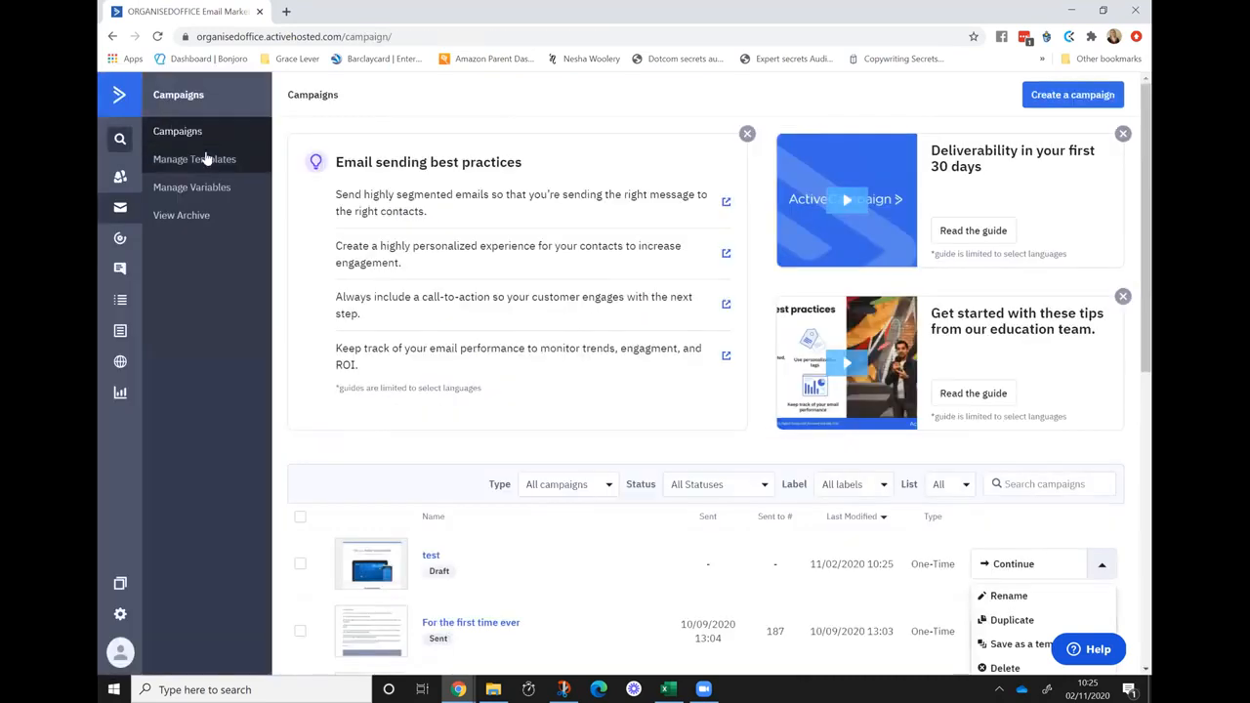
# Review the campaigns list and open the report for the BONUS Monthly Submit Your 17hats & Dubsado Questions campaign.
pyautogui.scroll(-4, 330, 377)
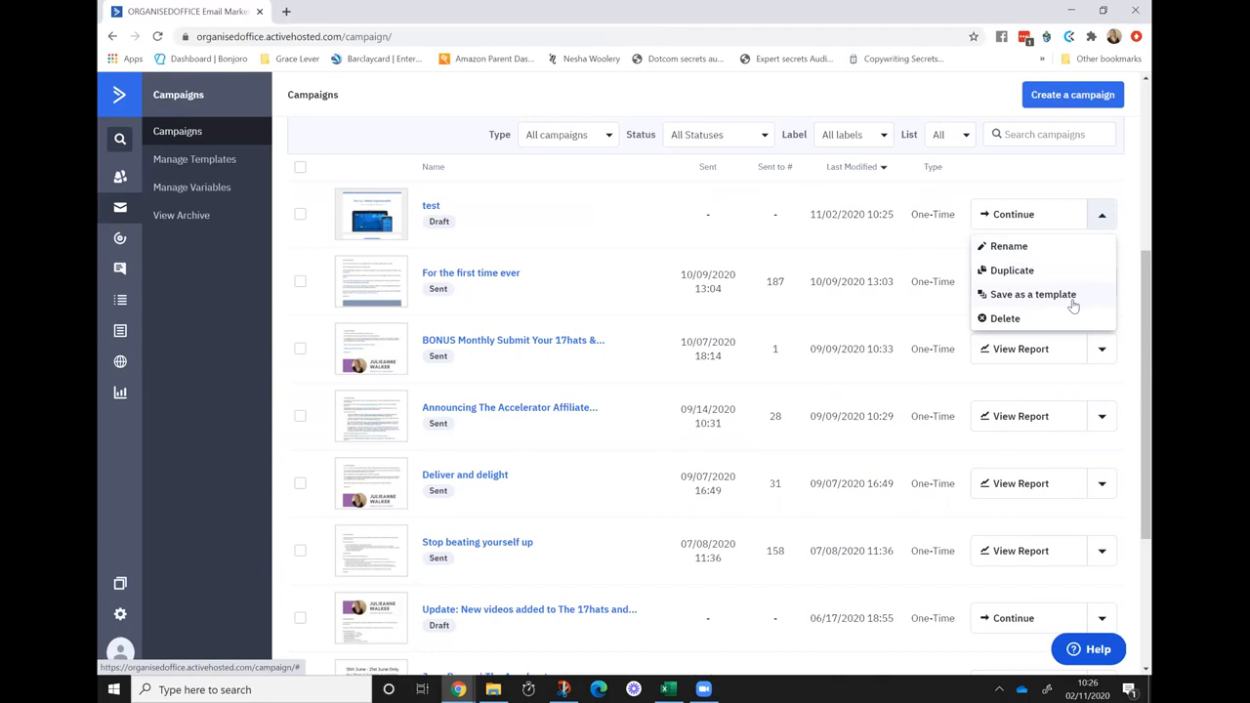
pyautogui.click(1028, 363)
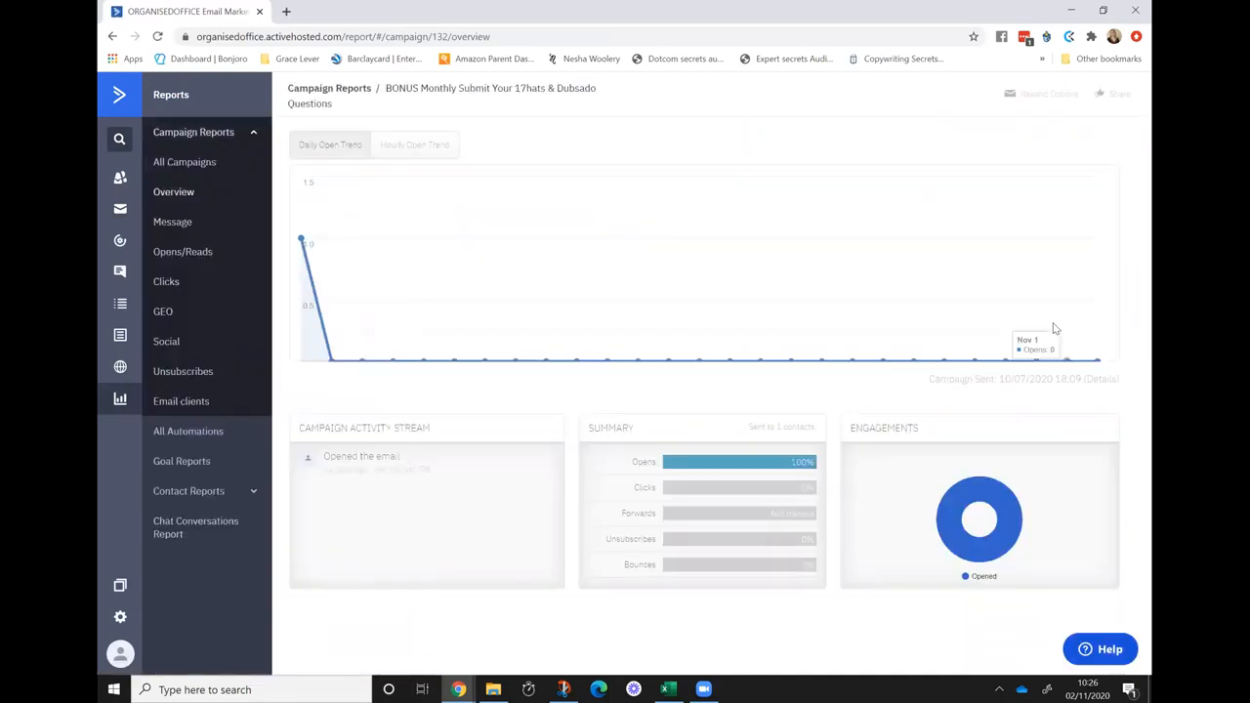
# Go to the automations, start creating one, view the option to import an automation by URL and cancel the import.
pyautogui.click(120, 239)
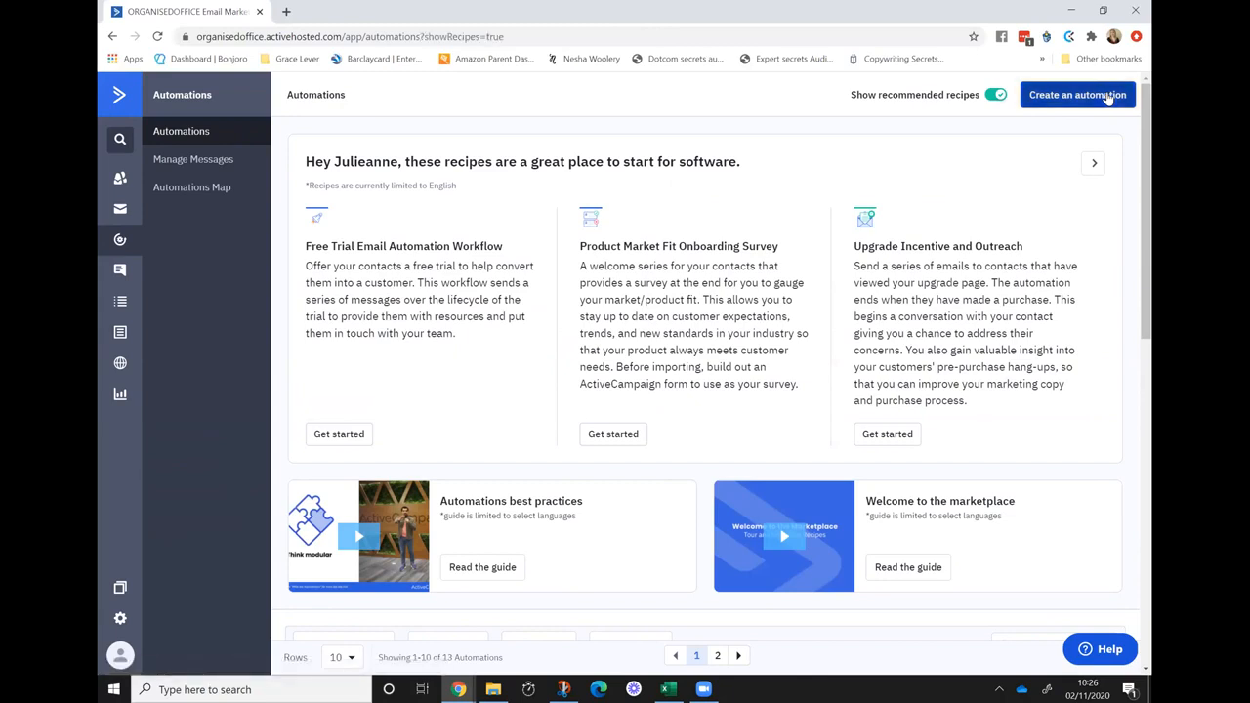
pyautogui.click(1109, 97)
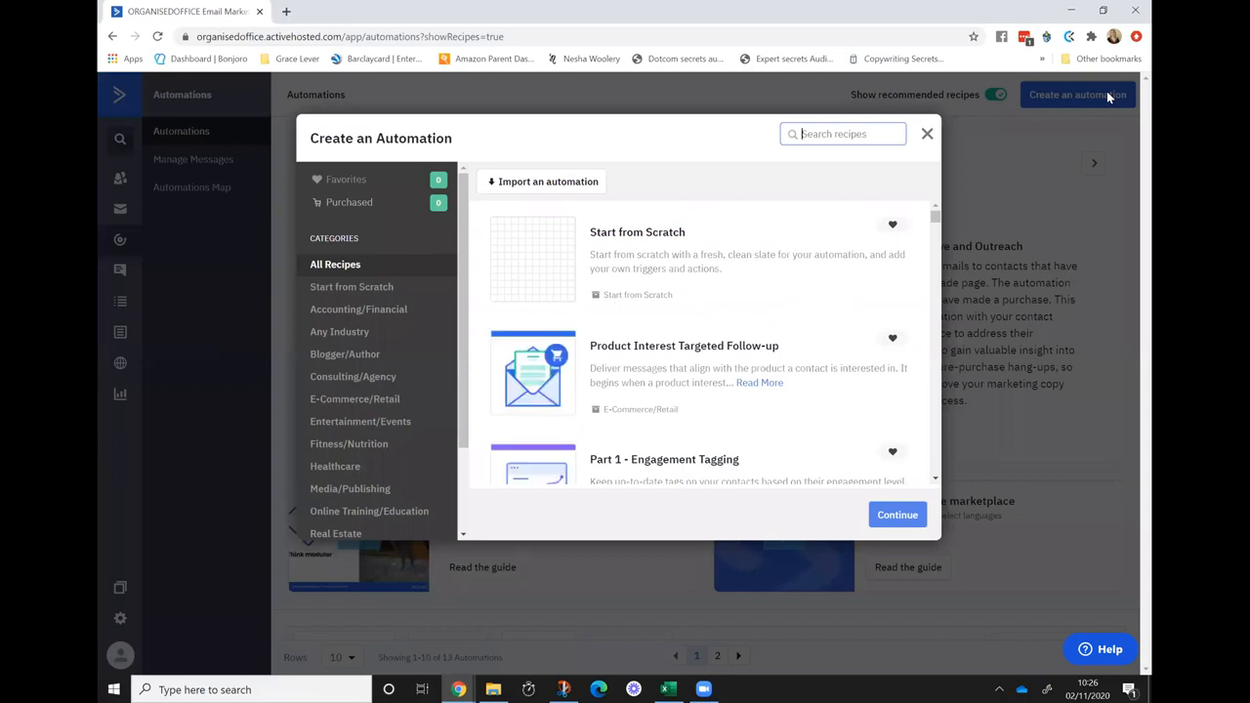
pyautogui.click(531, 185)
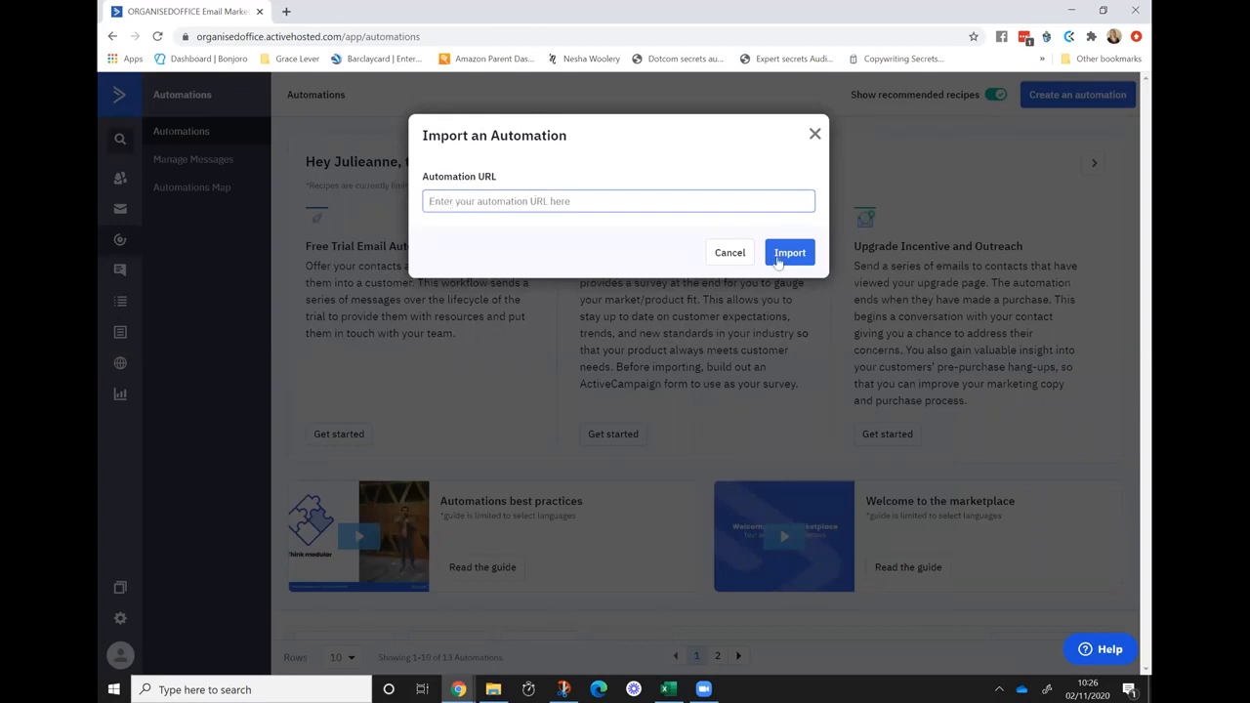
pyautogui.click(732, 256)
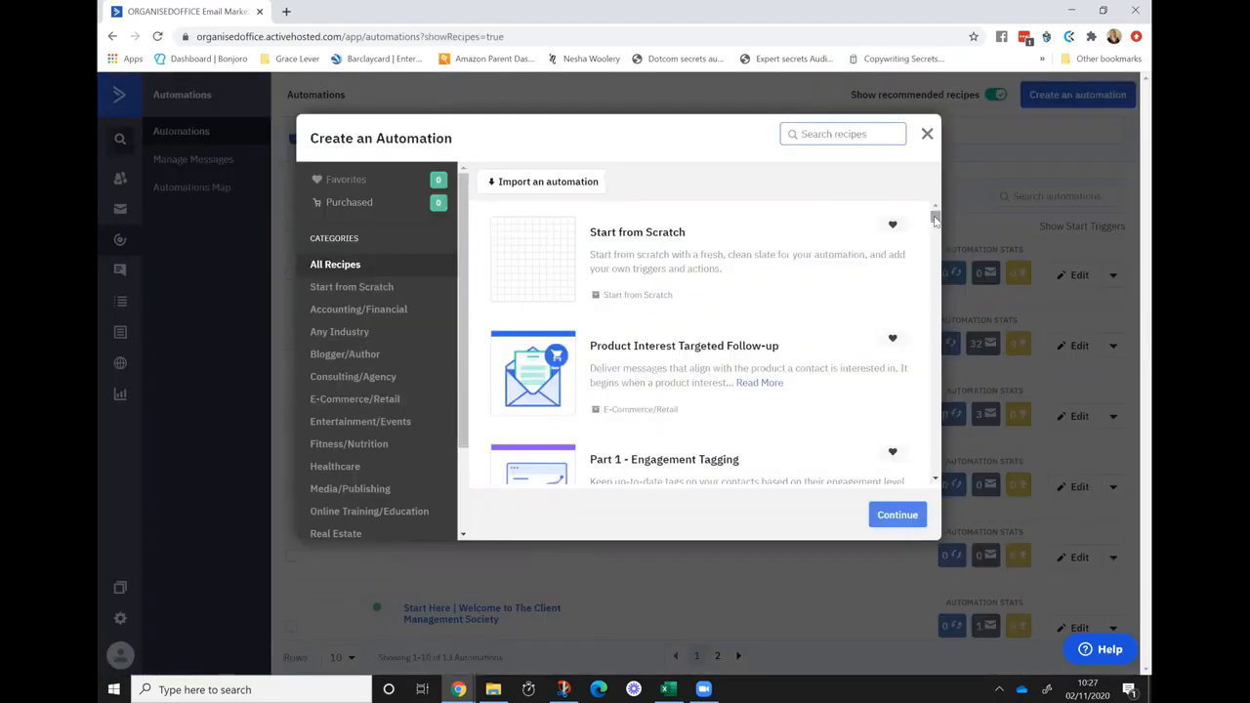
# Browse the automation recipes, including Start from Scratch, and create an automation from the Opt-in Incentive Delivery recipe.
pyautogui.moveTo(935, 220); pyautogui.dragTo(938, 232)
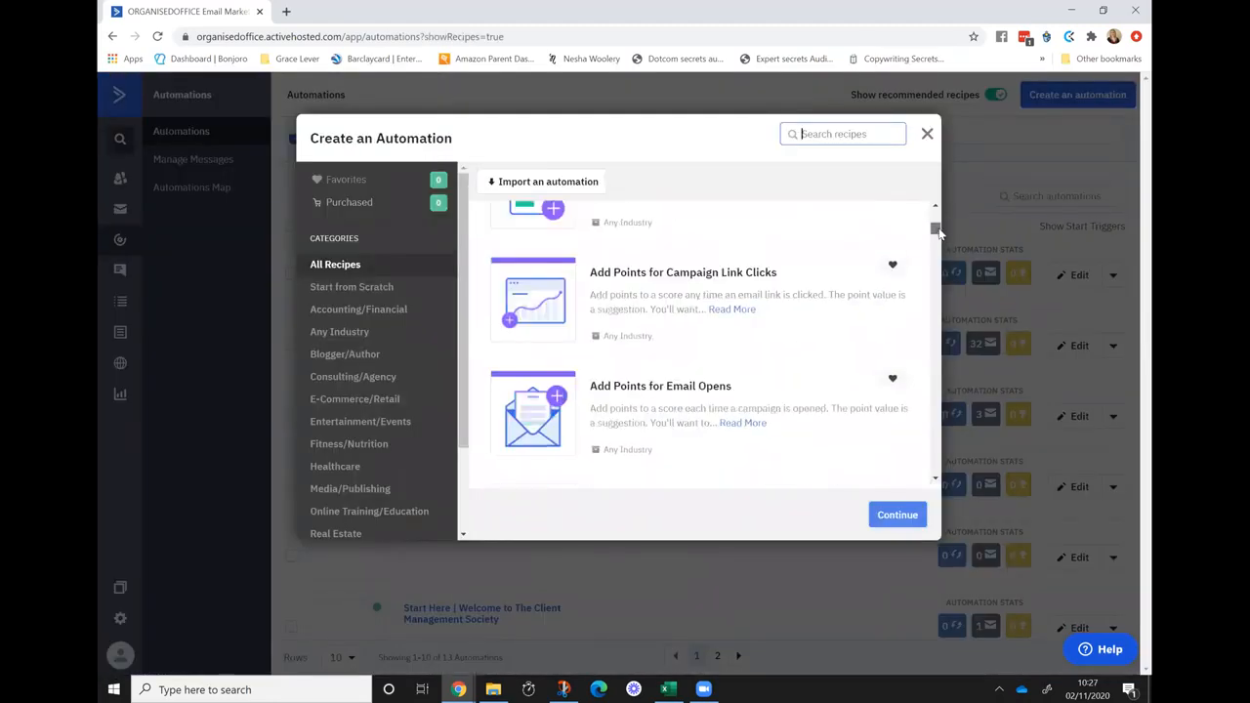
pyautogui.scroll(-4, 935, 479)
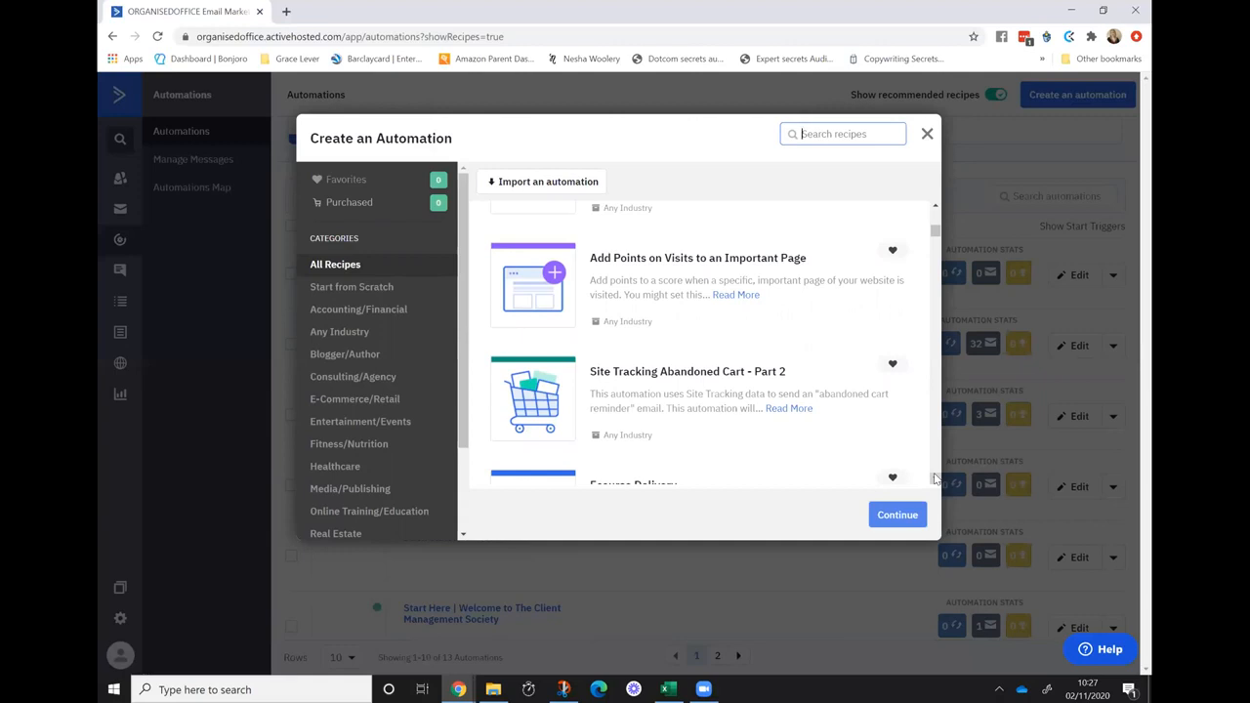
pyautogui.scroll(-3, 935, 479)
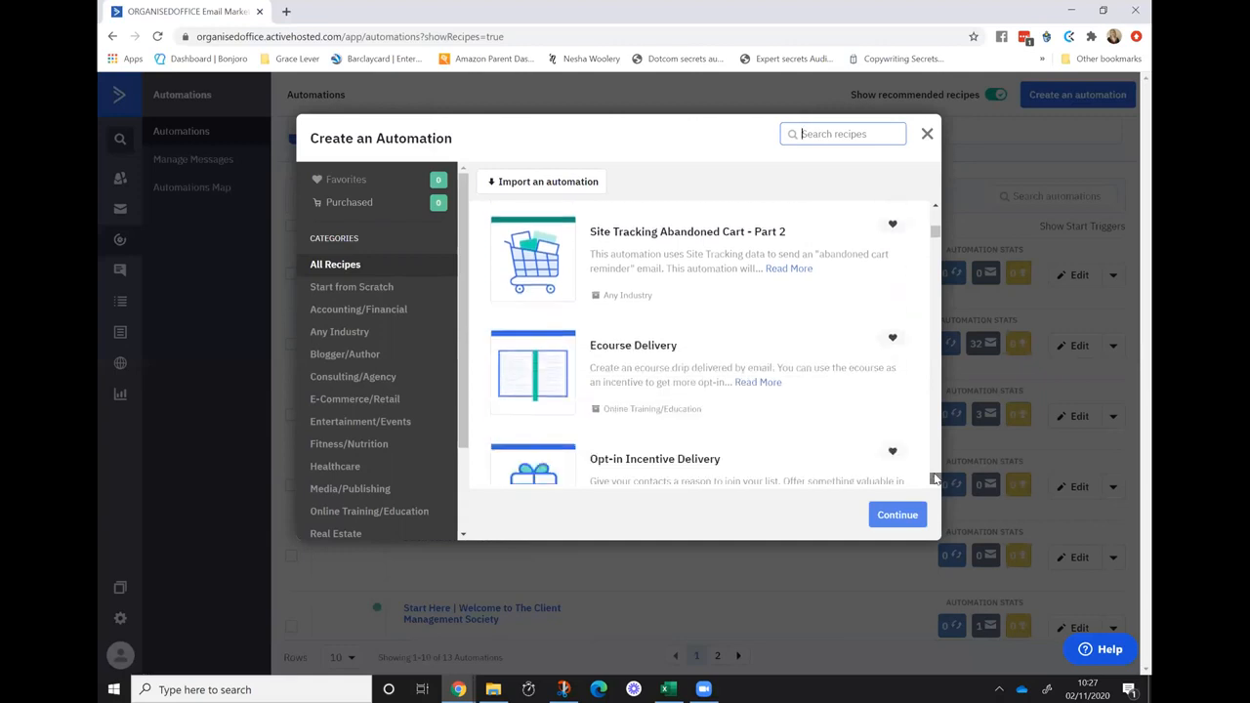
pyautogui.scroll(-1, 935, 479)
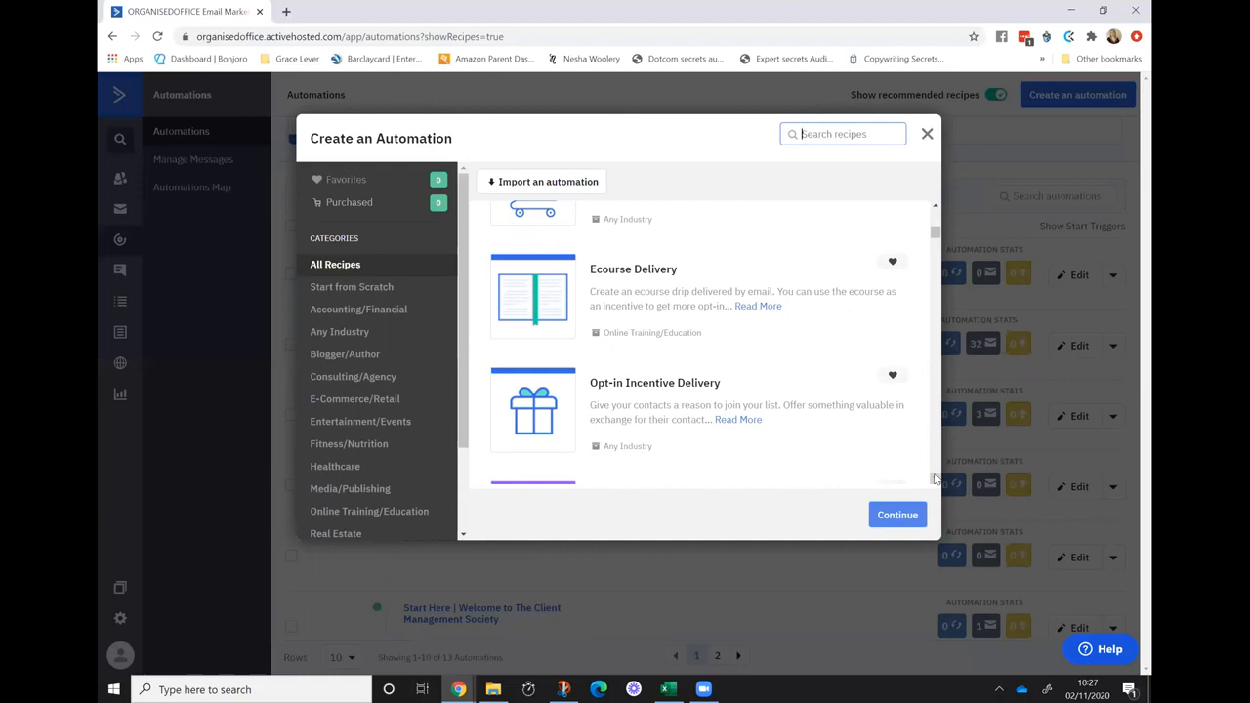
pyautogui.scroll(10, 542, 280)
pyautogui.click(542, 281)
pyautogui.click(542, 281)
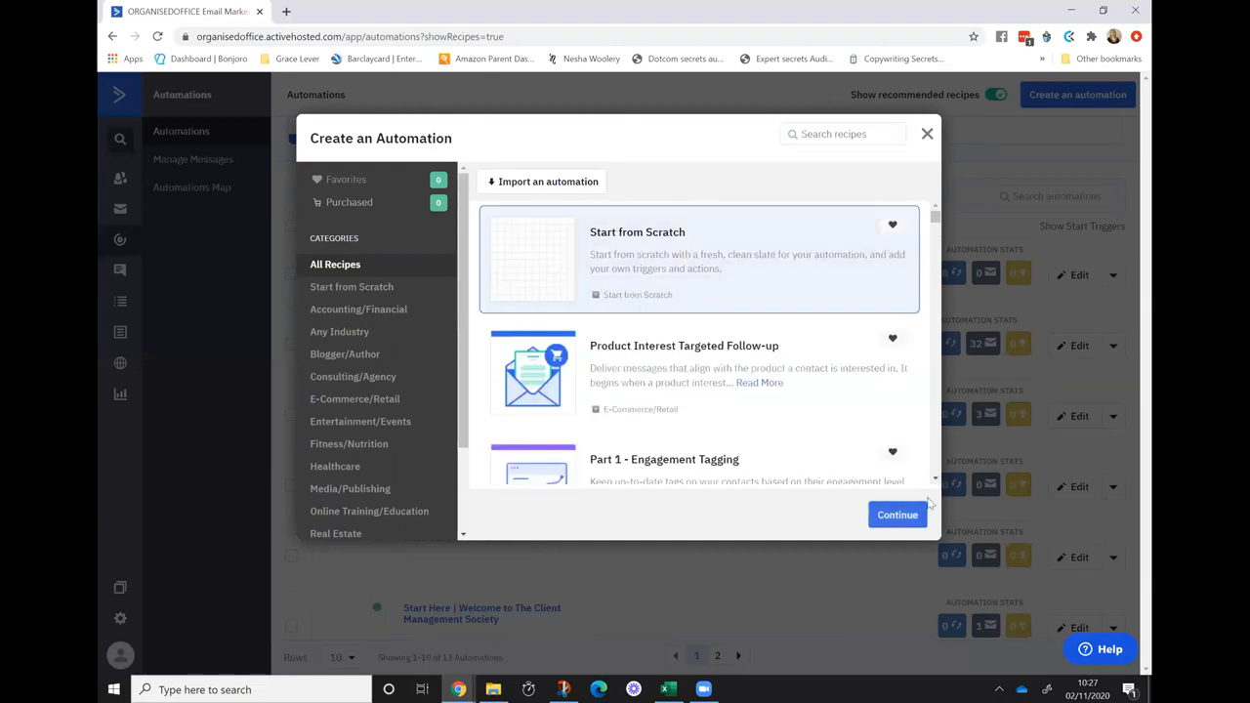
pyautogui.click(898, 515)
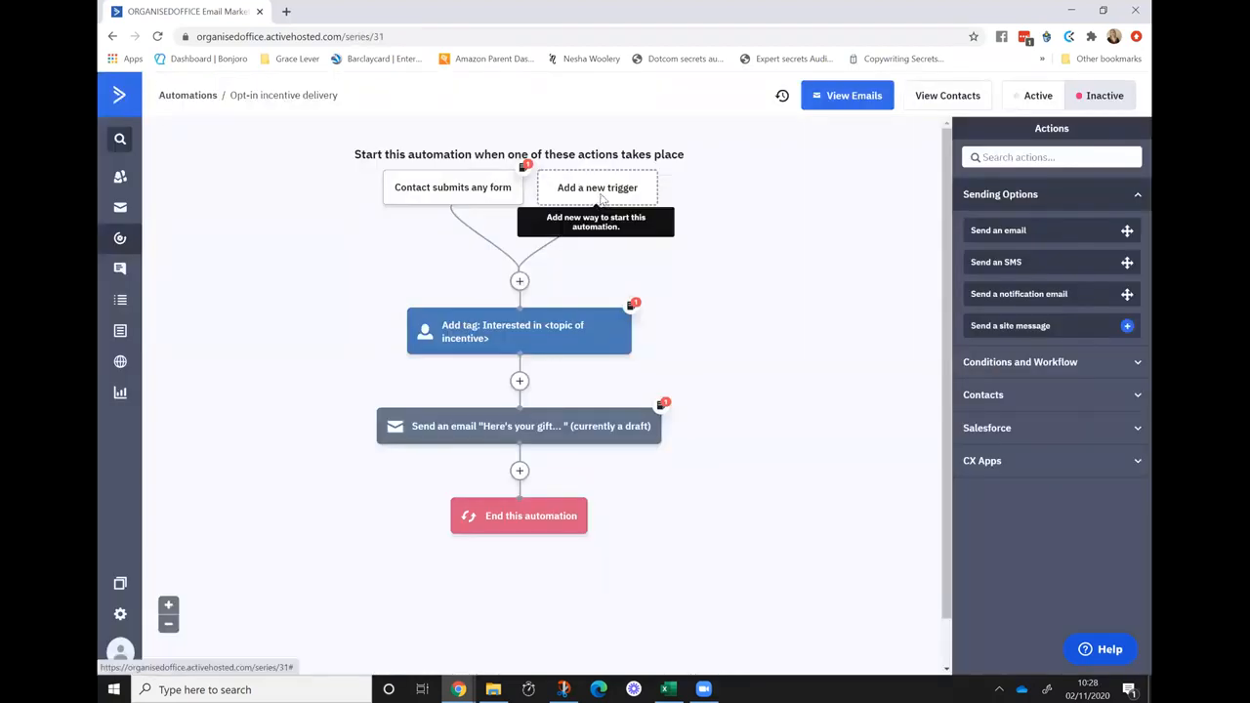
# Review the available start triggers and the options of the Subscribes to a list trigger, and close them without adding a trigger.
pyautogui.click(603, 192)
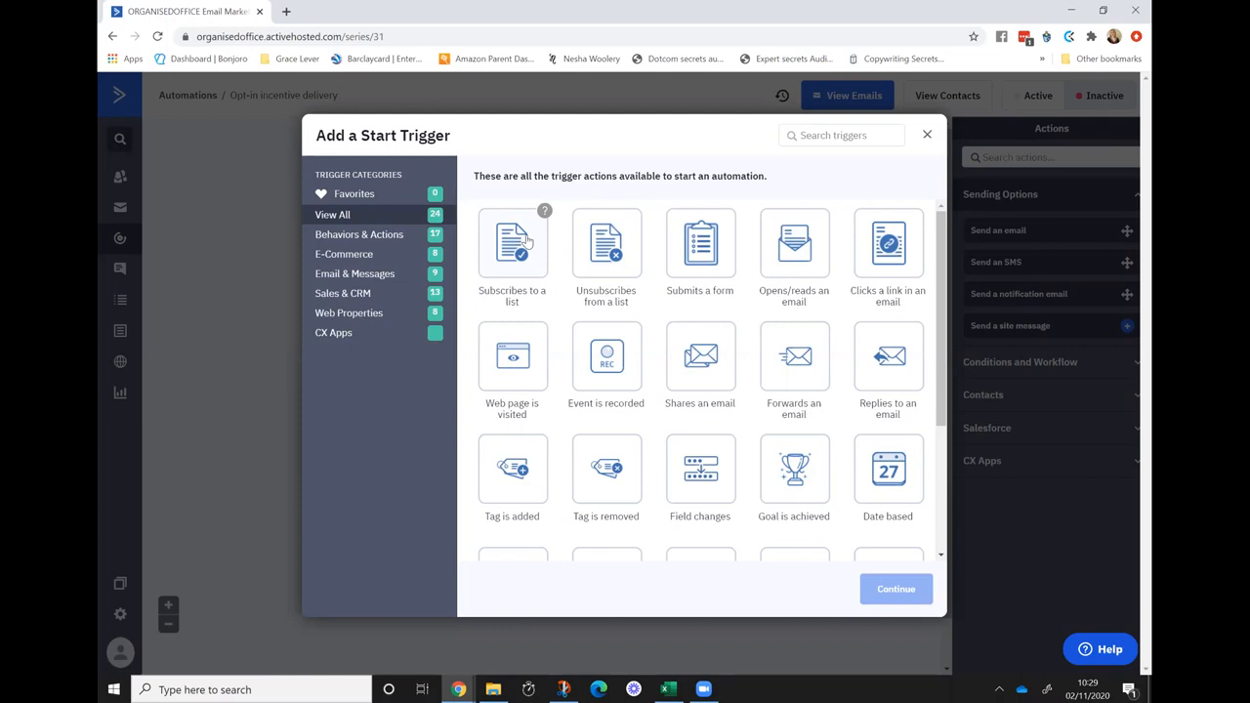
pyautogui.scroll(-1, 526, 240)
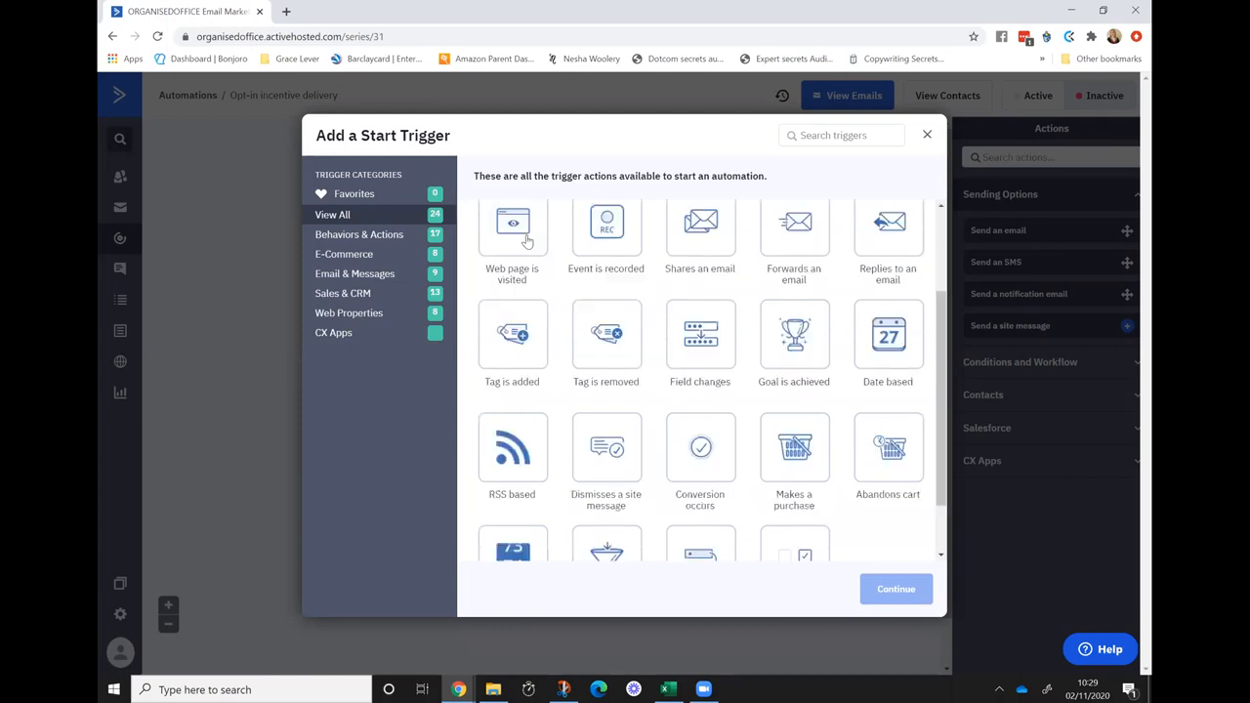
pyautogui.scroll(-1, 525, 241)
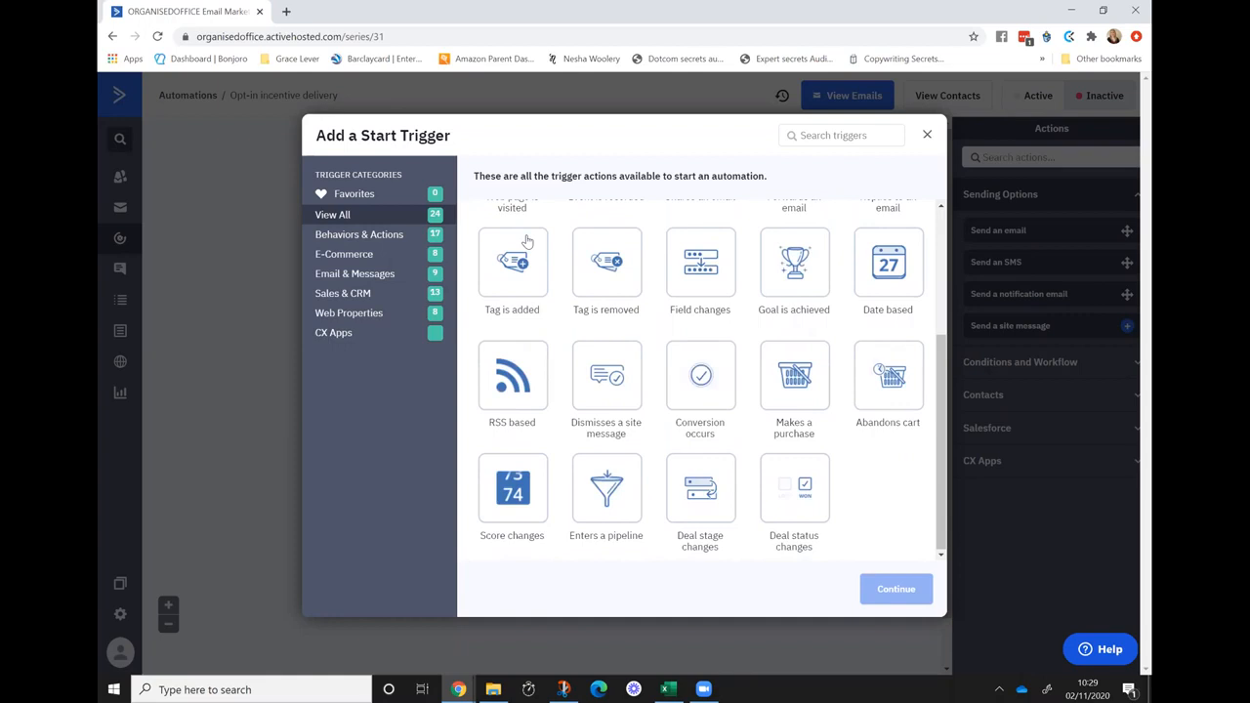
pyautogui.scroll(3, 526, 241)
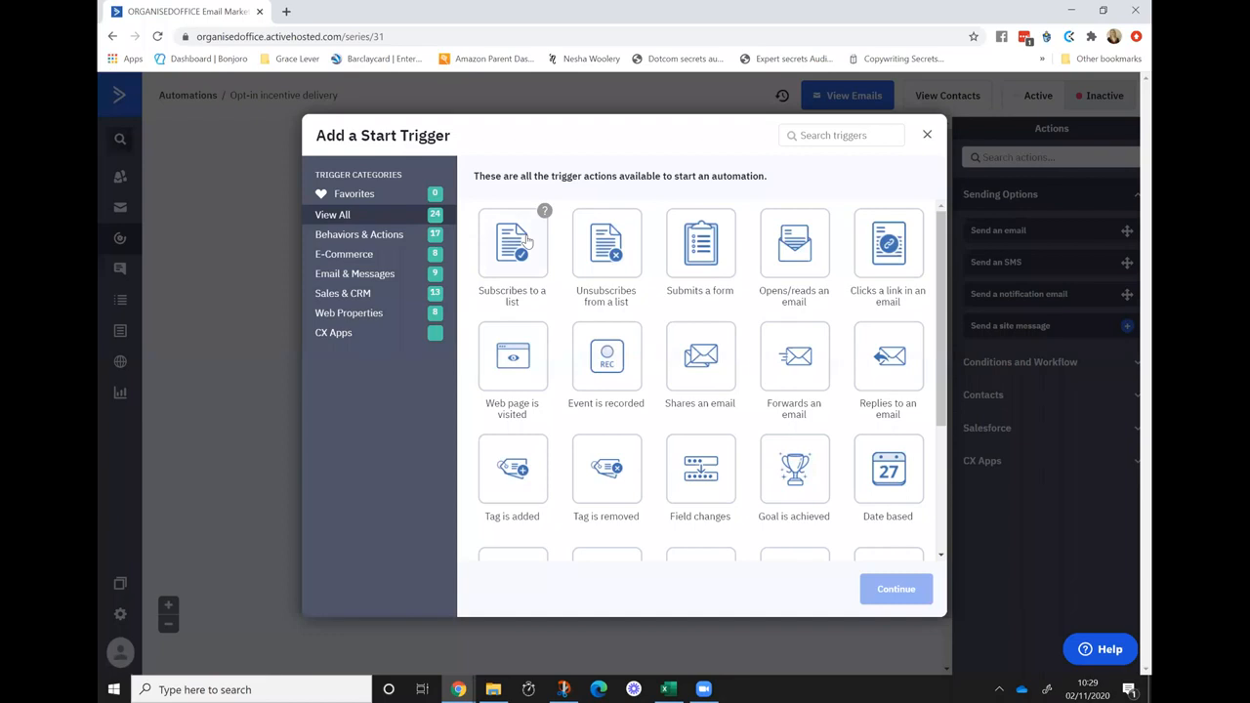
pyautogui.click(526, 240)
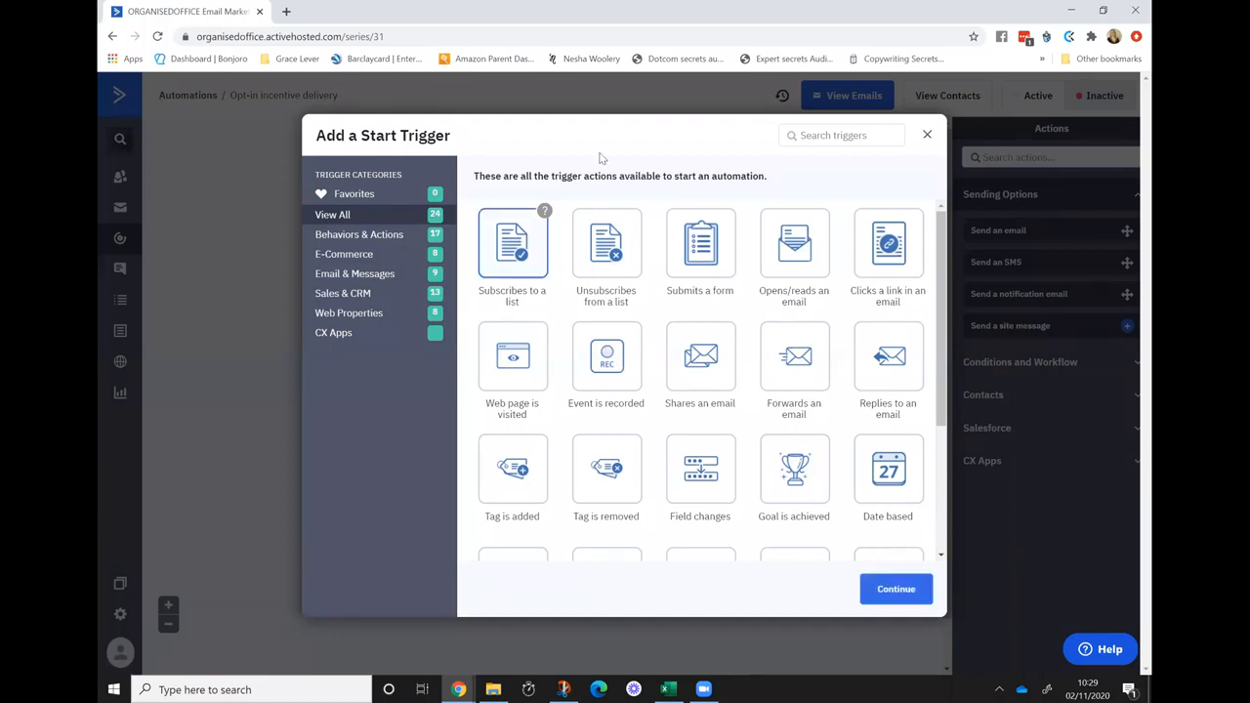
pyautogui.click(889, 591)
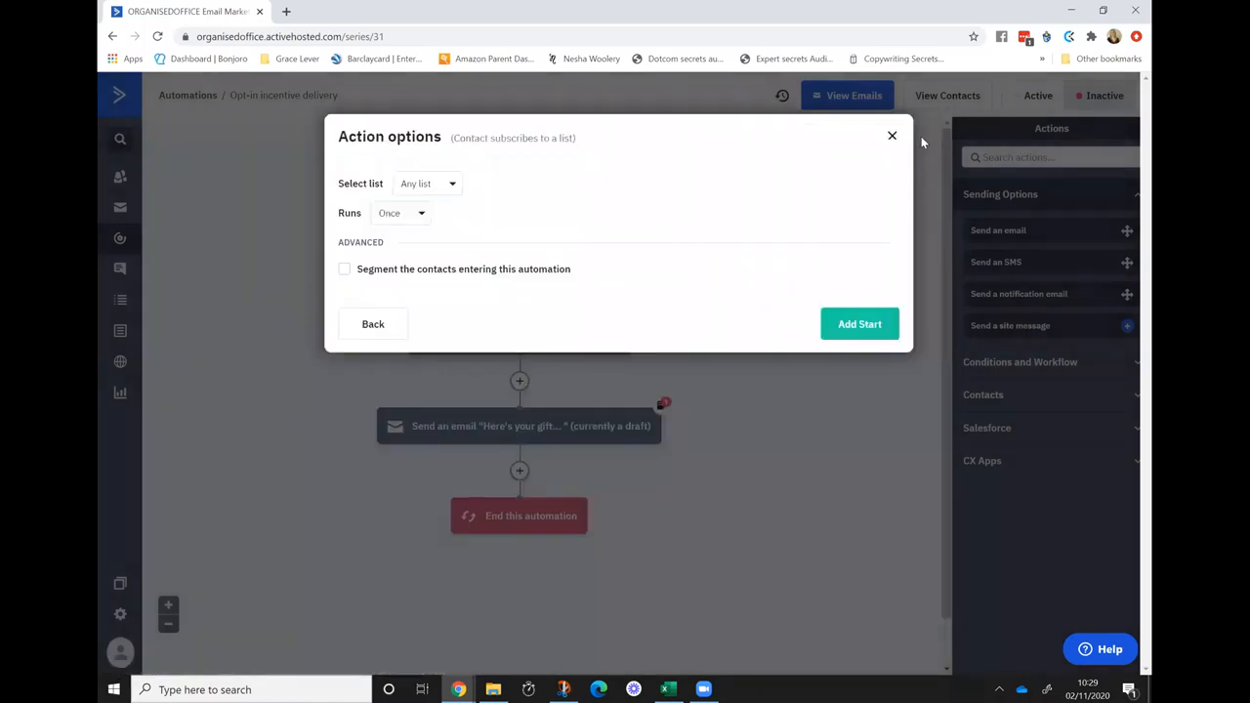
pyautogui.click(892, 136)
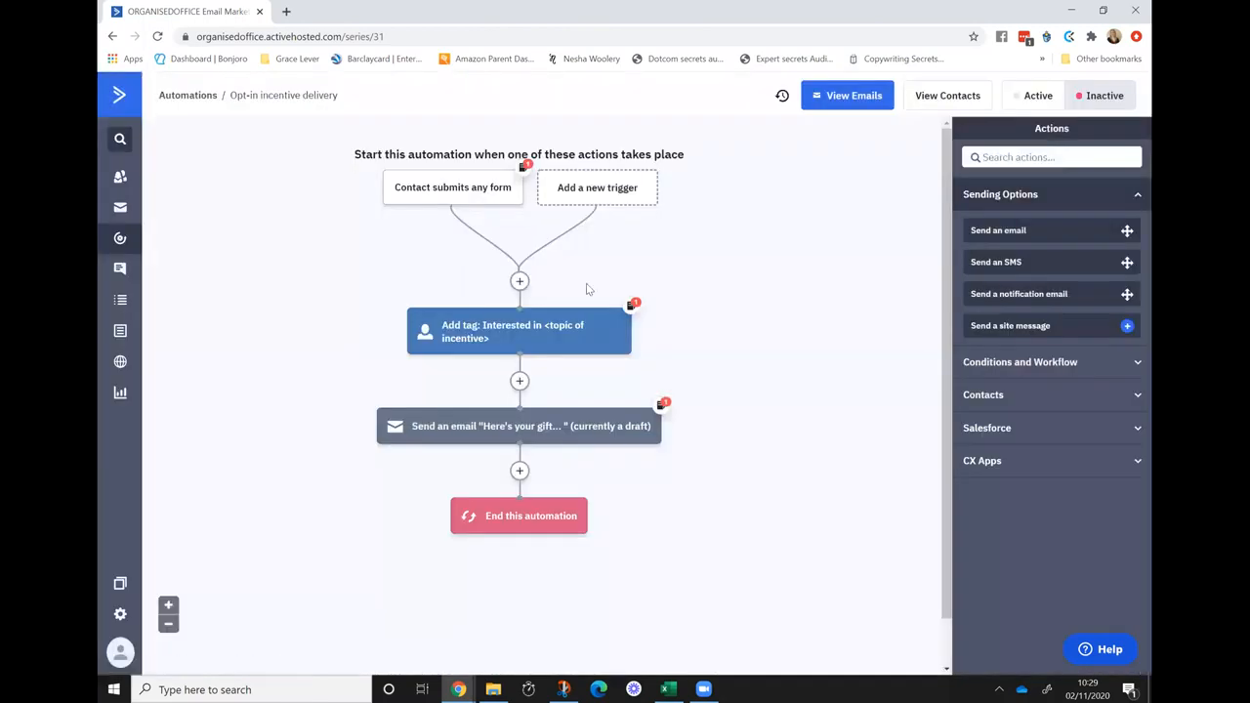
# Review the Sending, Conditions and Workflow, Contacts, Salesforce and CX Apps actions for the point before the tag action, without adding any.
pyautogui.click(519, 282)
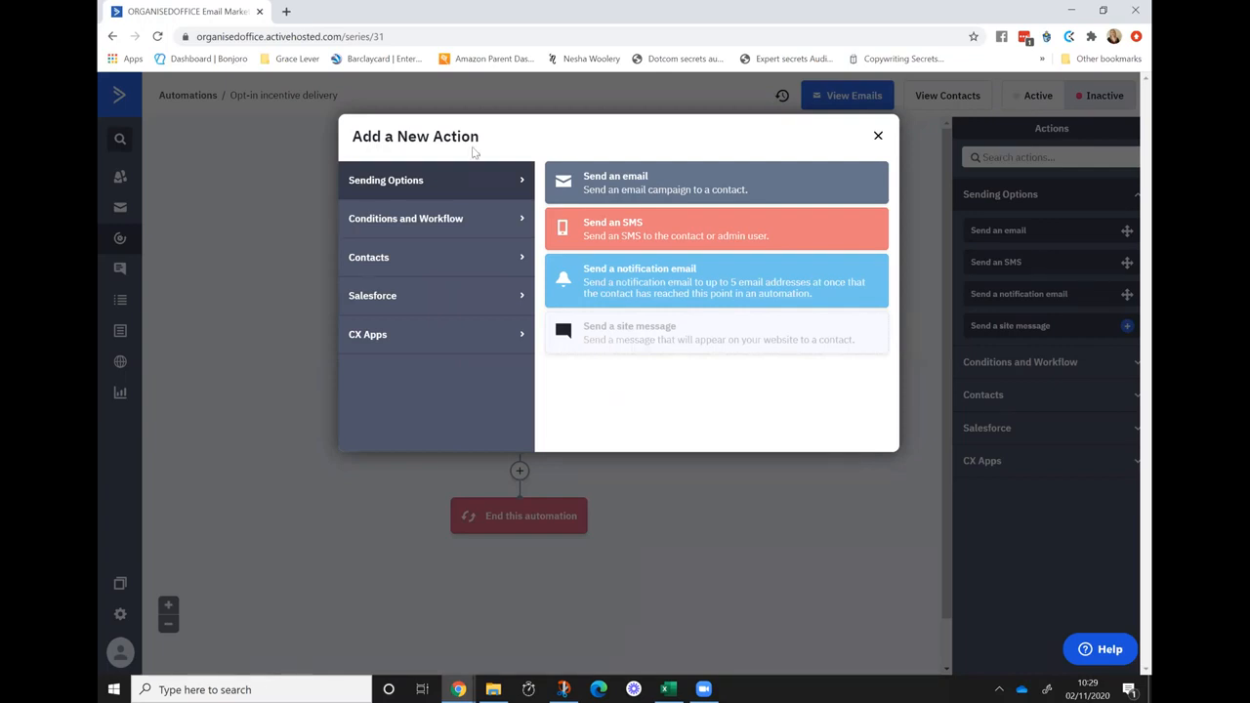
pyautogui.click(456, 217)
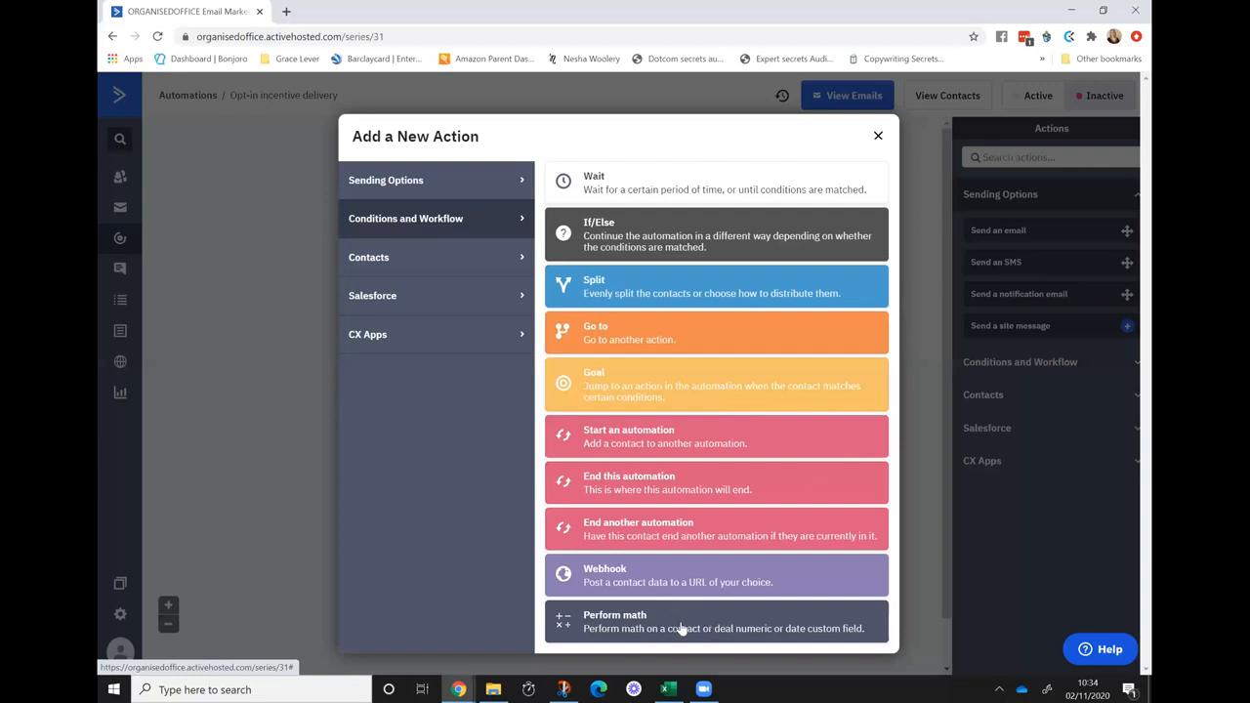
pyautogui.click(463, 256)
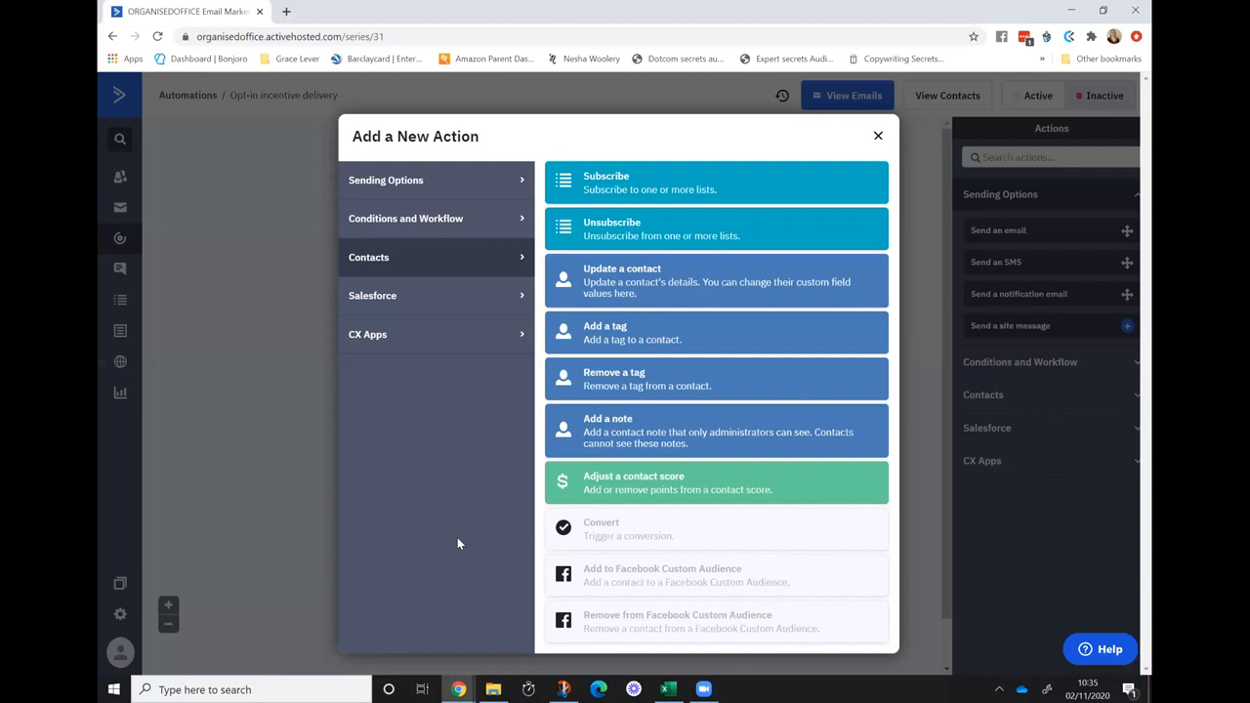
pyautogui.click(424, 307)
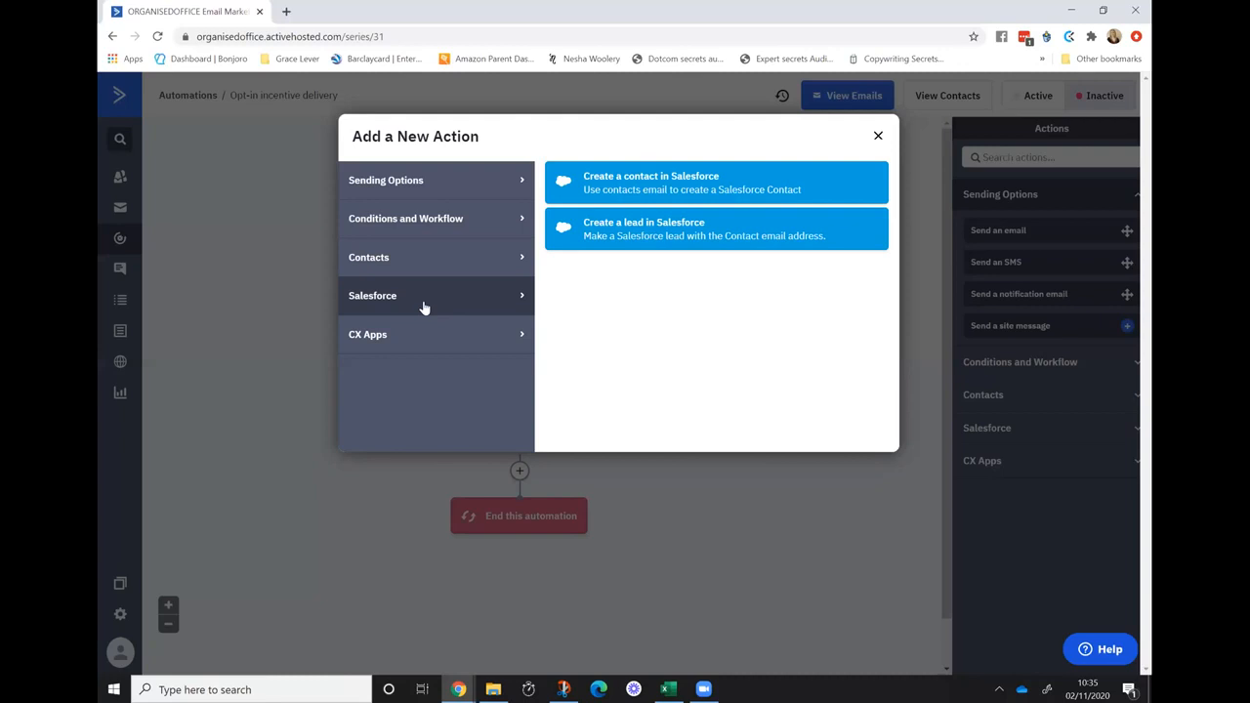
pyautogui.click(409, 334)
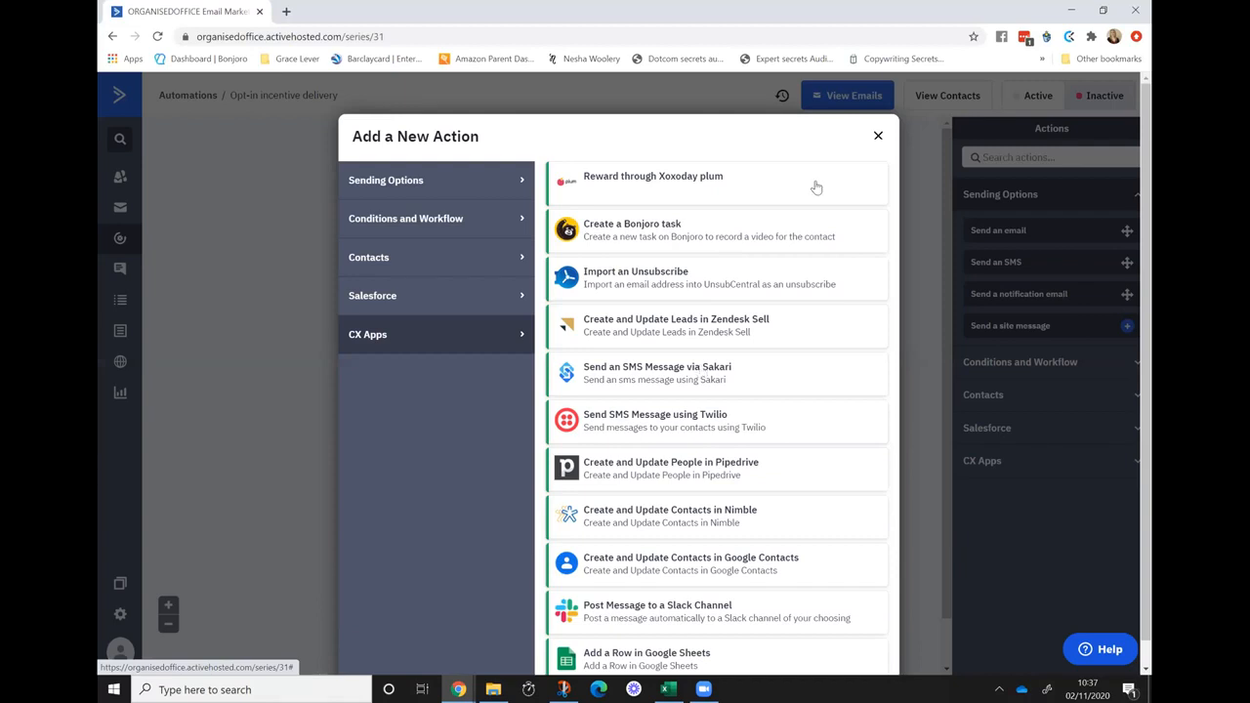
pyautogui.click(878, 139)
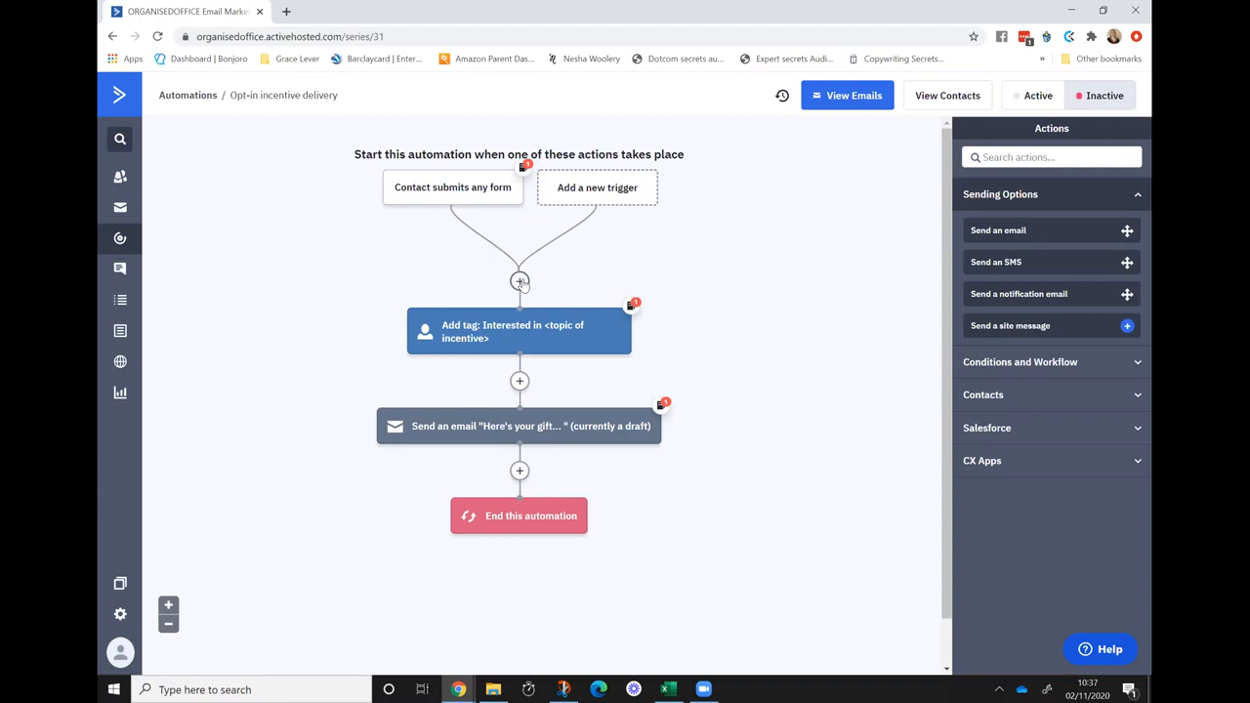
# Start a new page template named "test", view the stock templates offered, and close the selection without choosing one.
pyautogui.click(119, 268)
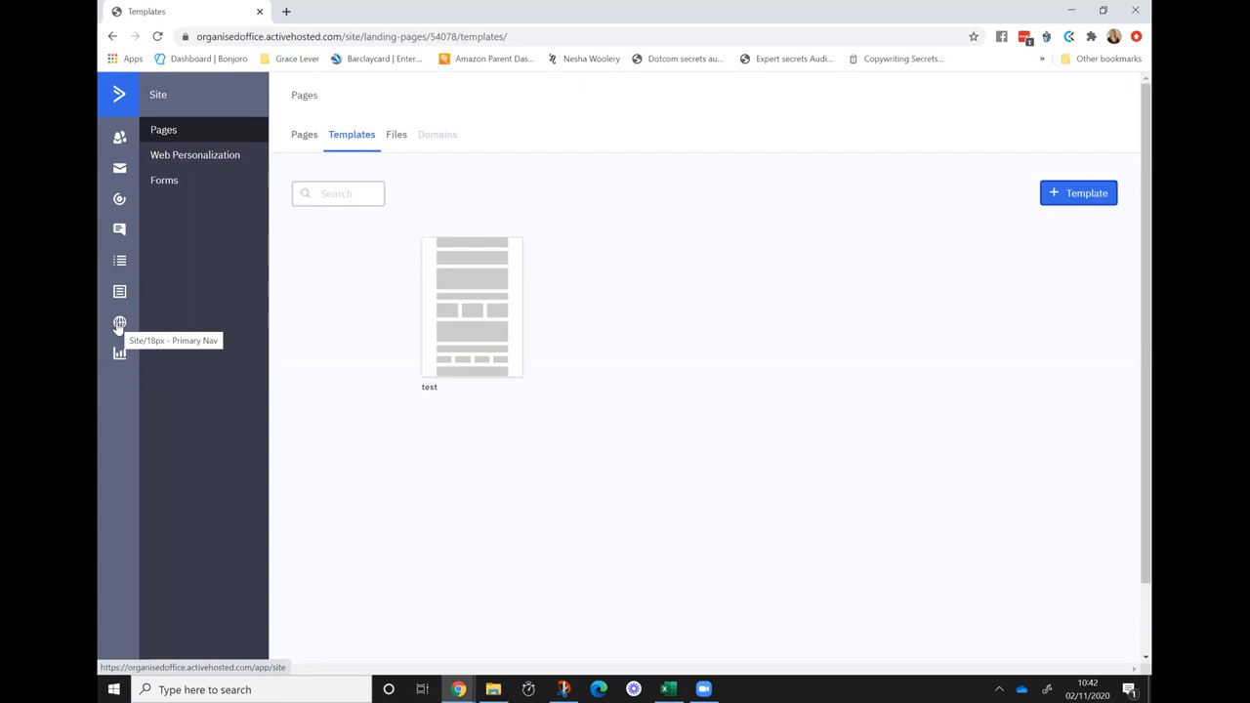
pyautogui.click(1080, 196)
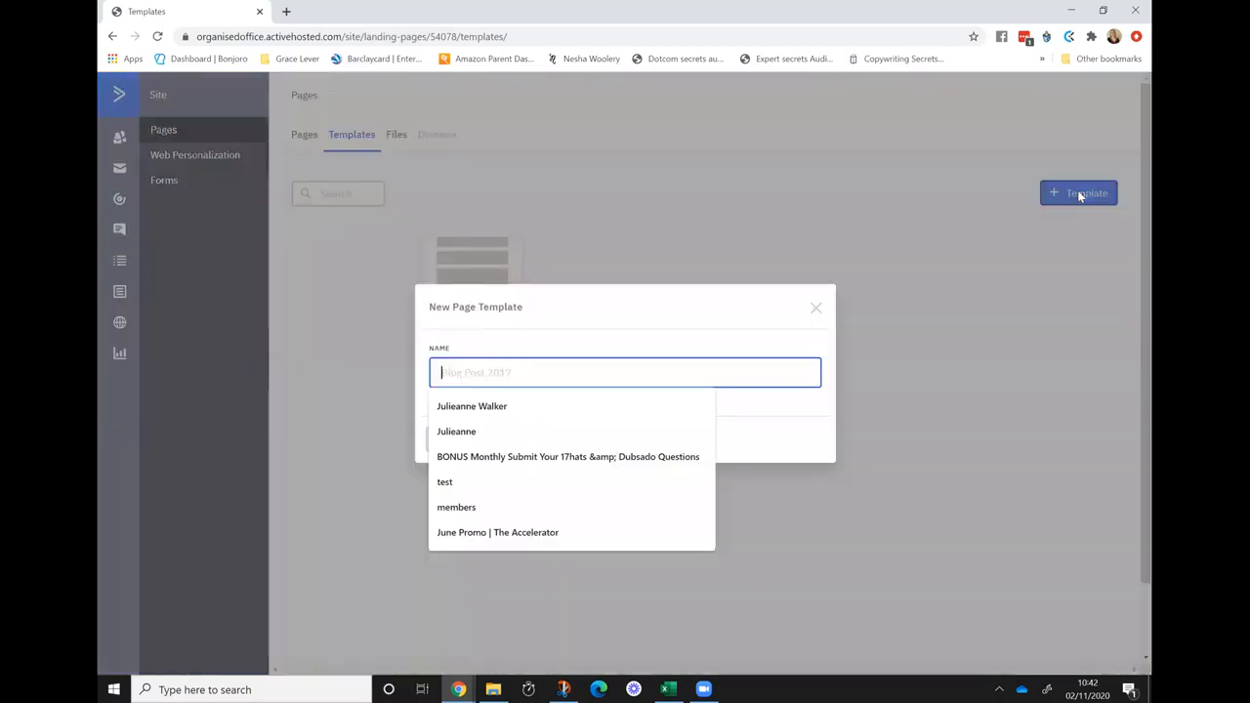
pyautogui.write('test')
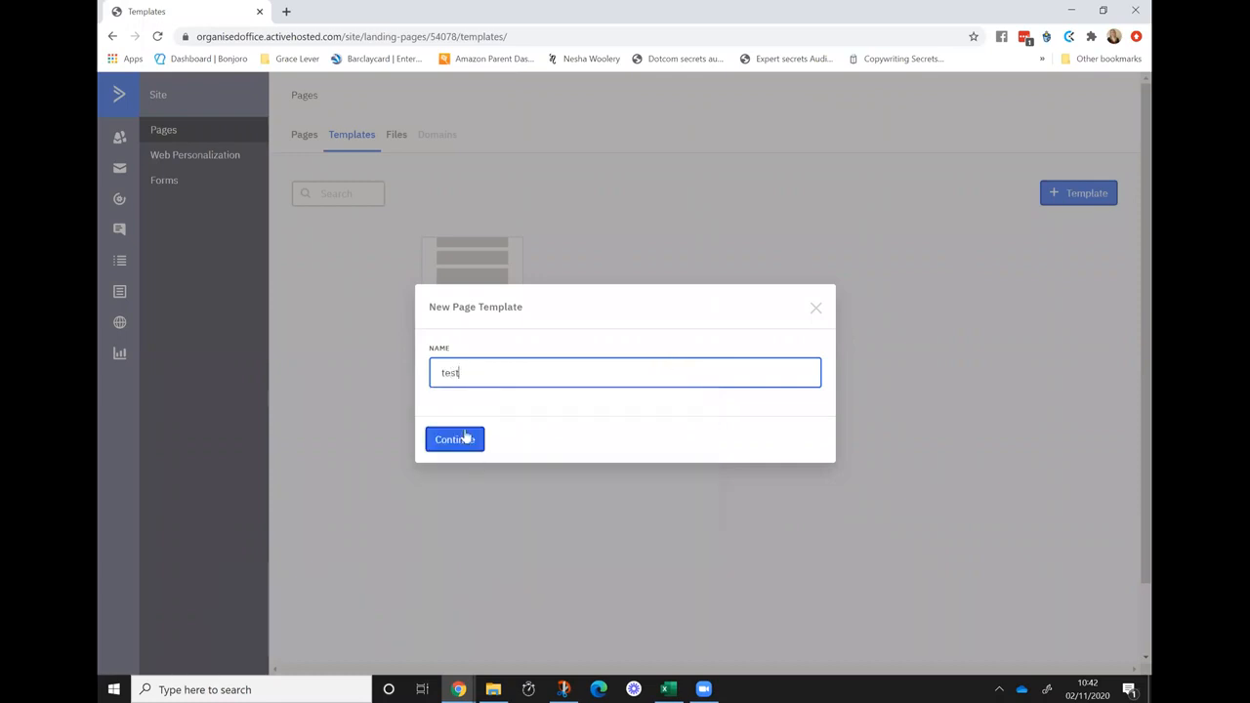
pyautogui.click(467, 440)
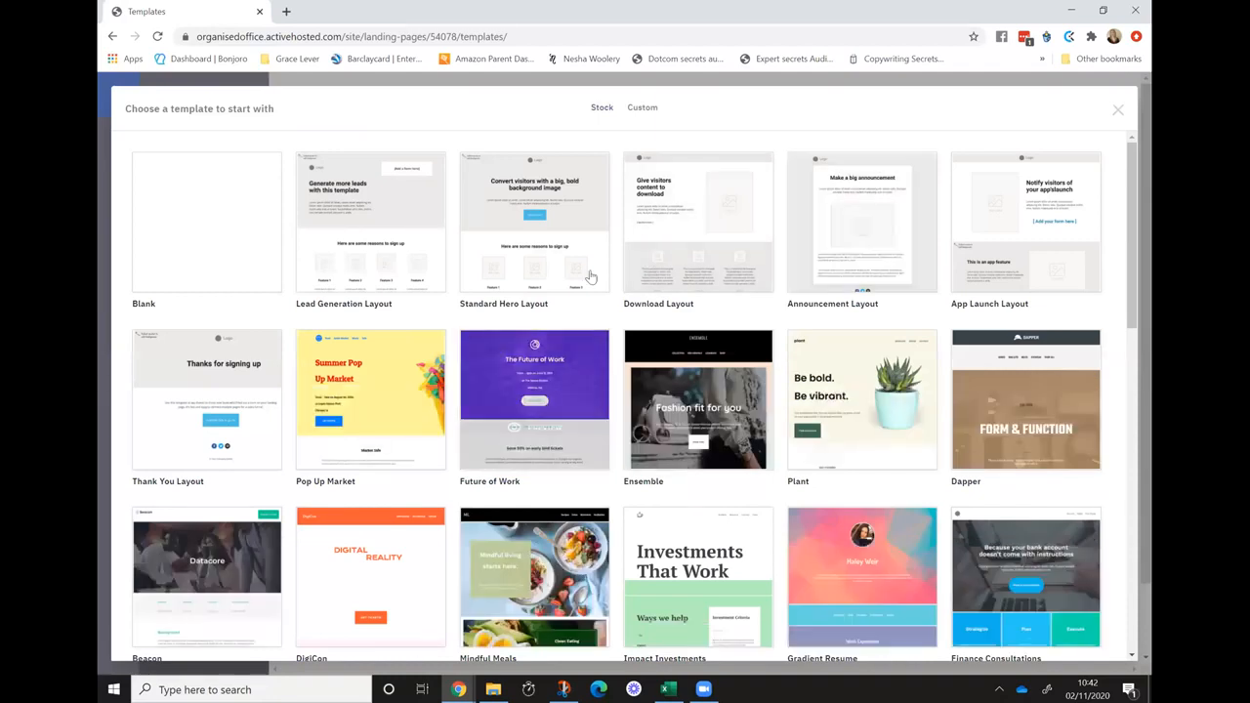
pyautogui.moveTo(637, 272)
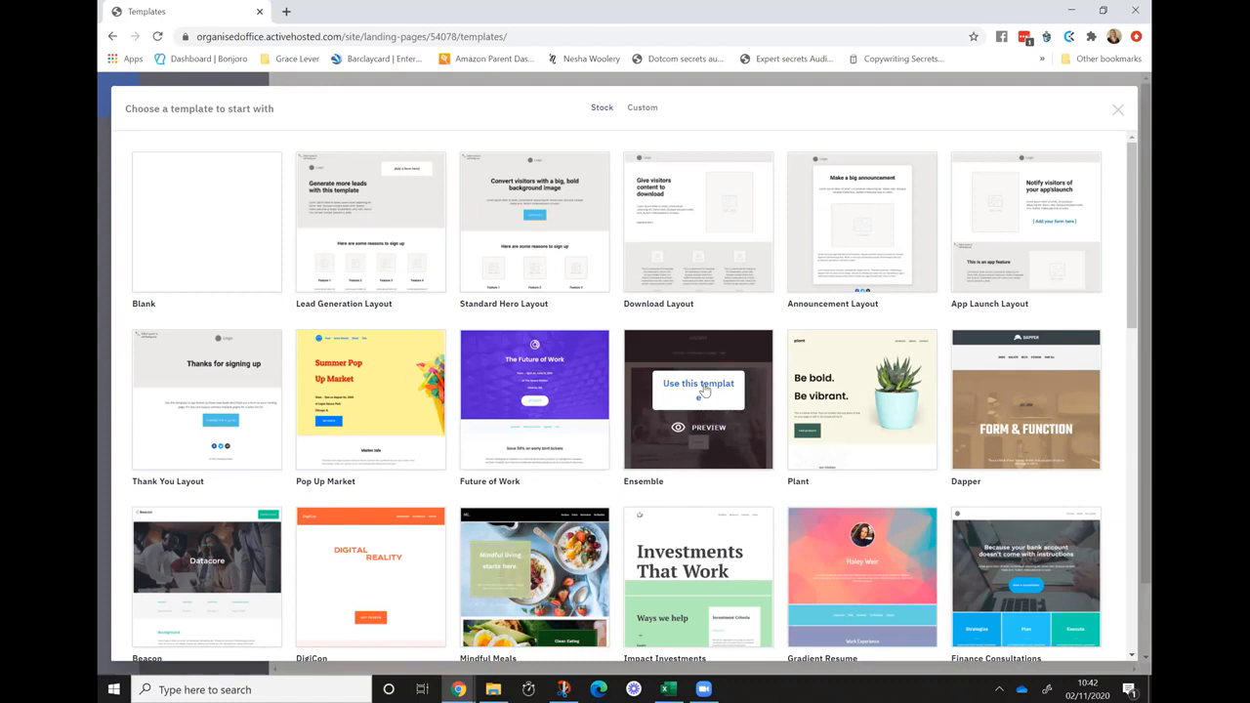
pyautogui.click(1120, 110)
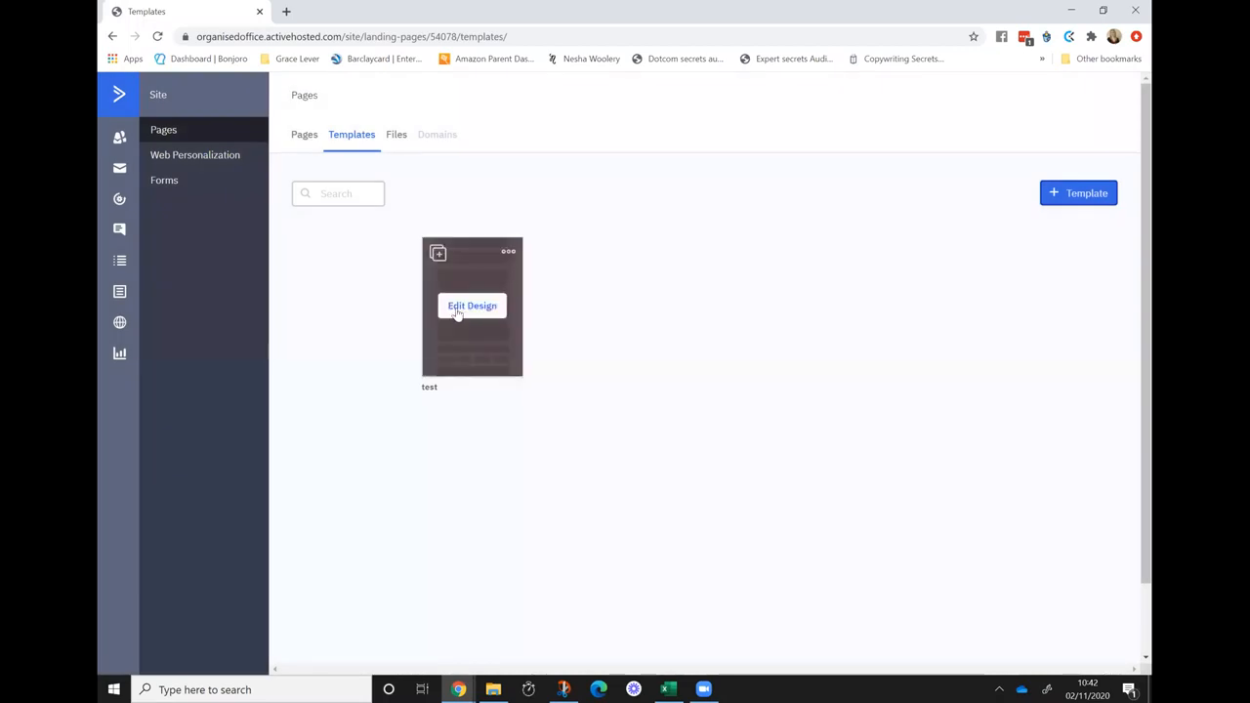
# Open the existing test page template's design and look through its sections and the settings of the "On the blog" headline.
pyautogui.click(472, 307)
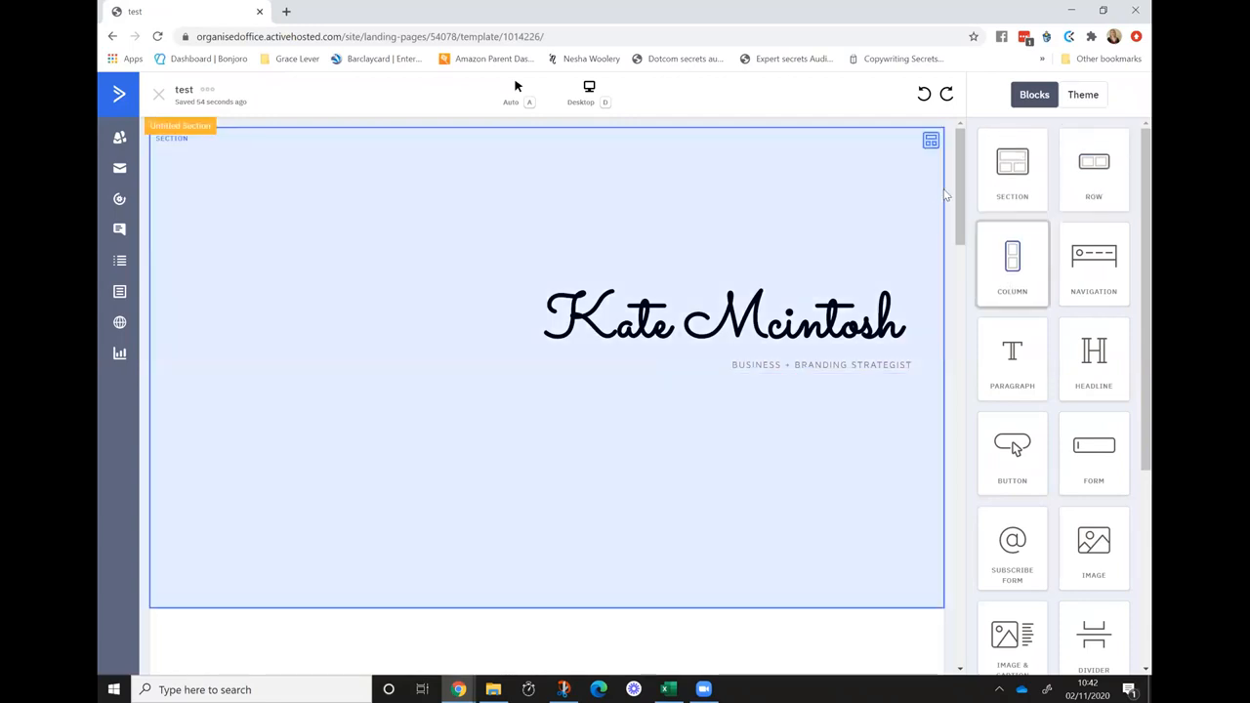
pyautogui.moveTo(960, 181); pyautogui.dragTo(955, 388)
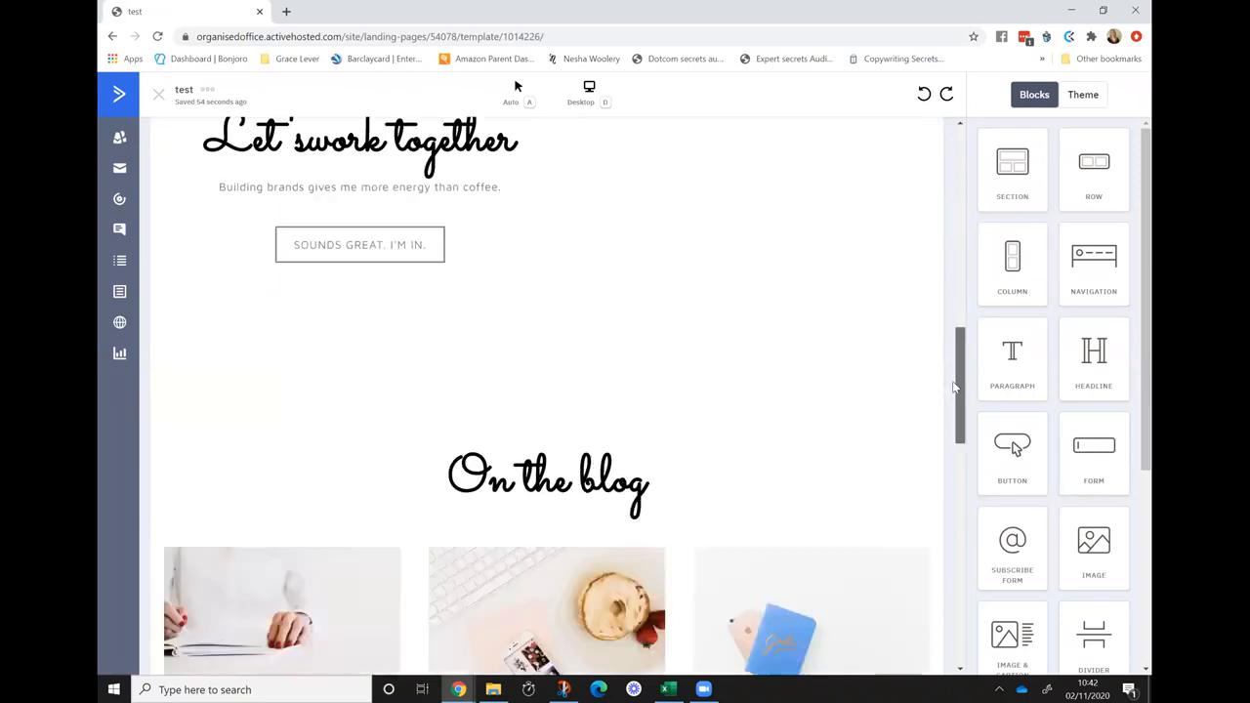
pyautogui.click(508, 458)
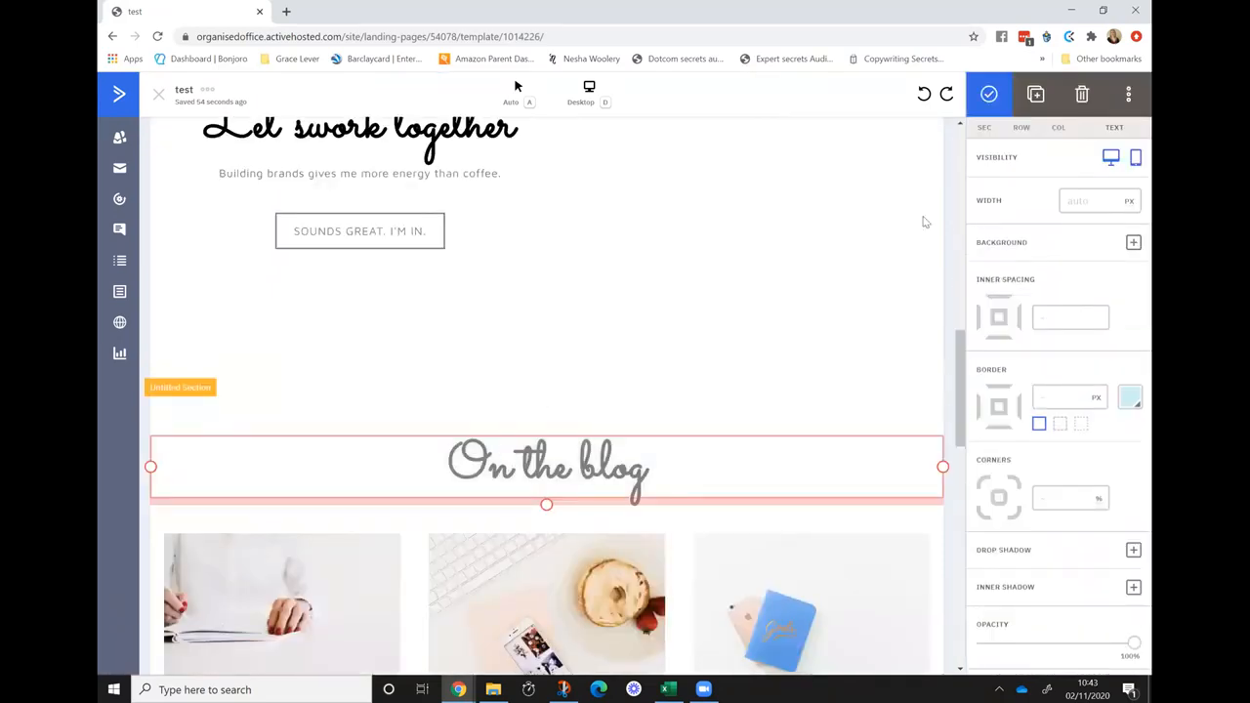
pyautogui.moveTo(959, 391); pyautogui.dragTo(959, 181)
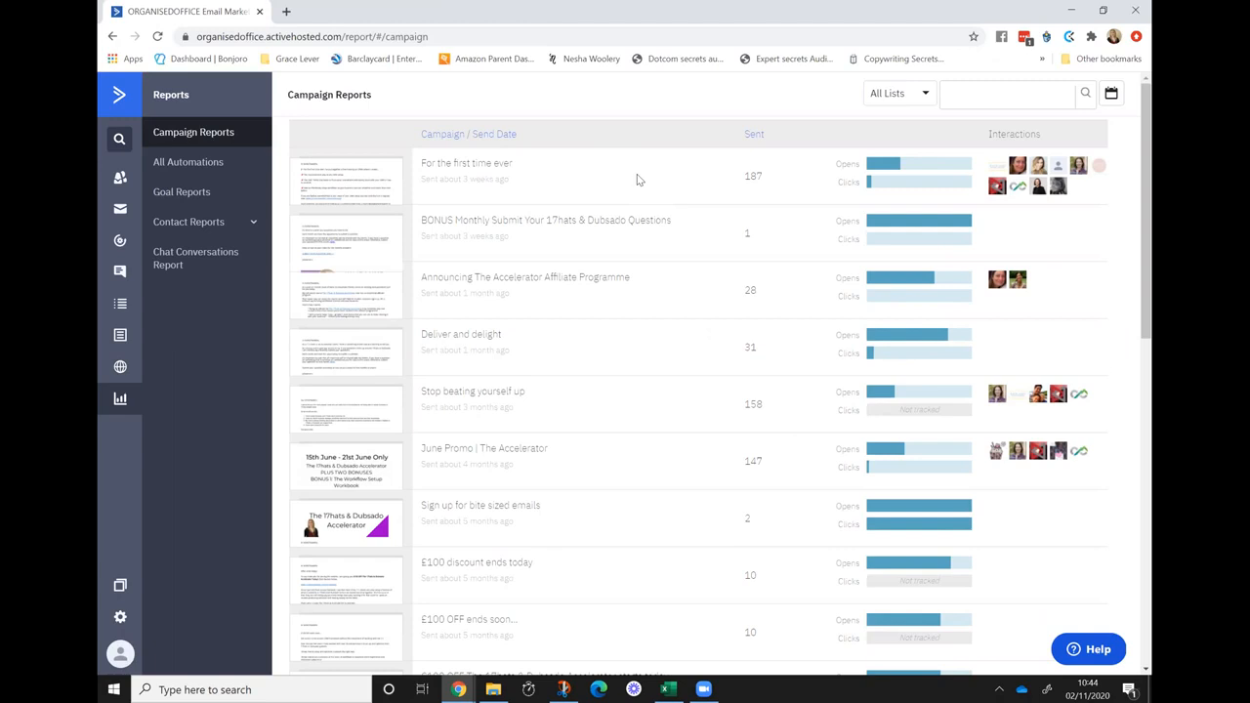
# Open the automation reports and review the 3 Day On Demand Training overview, including its trend chart and campaign table.
pyautogui.click(179, 168)
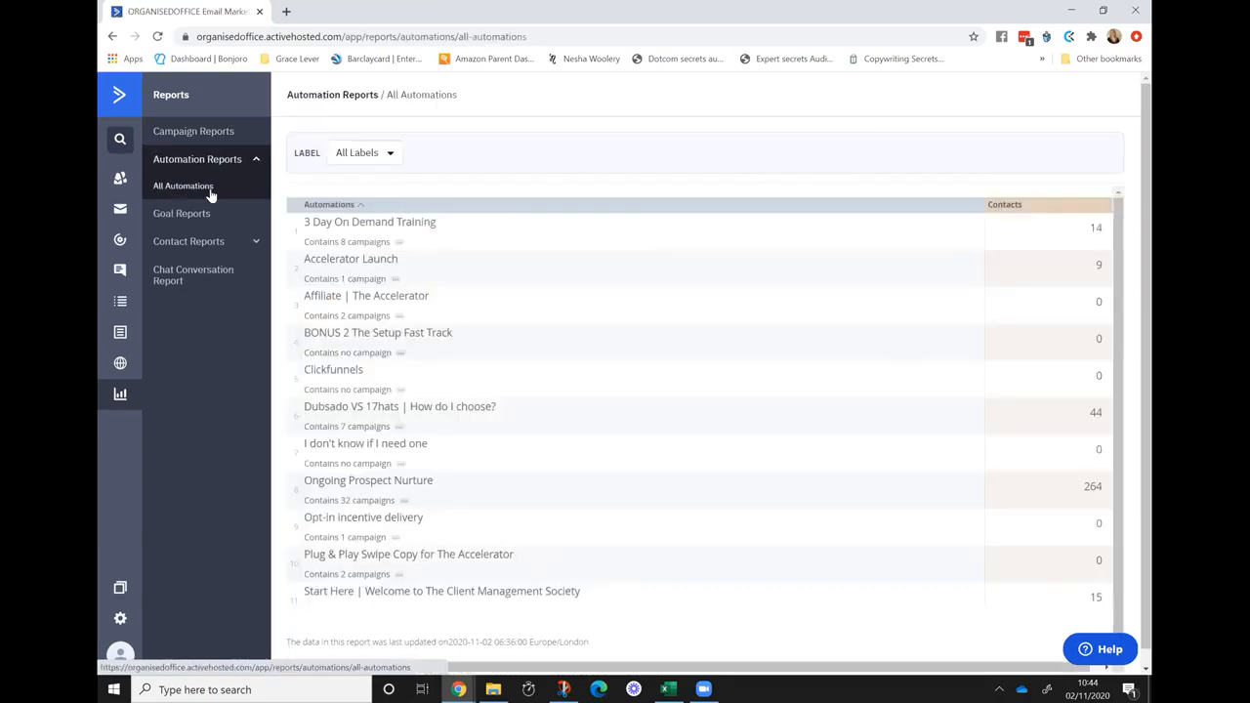
pyautogui.click(400, 243)
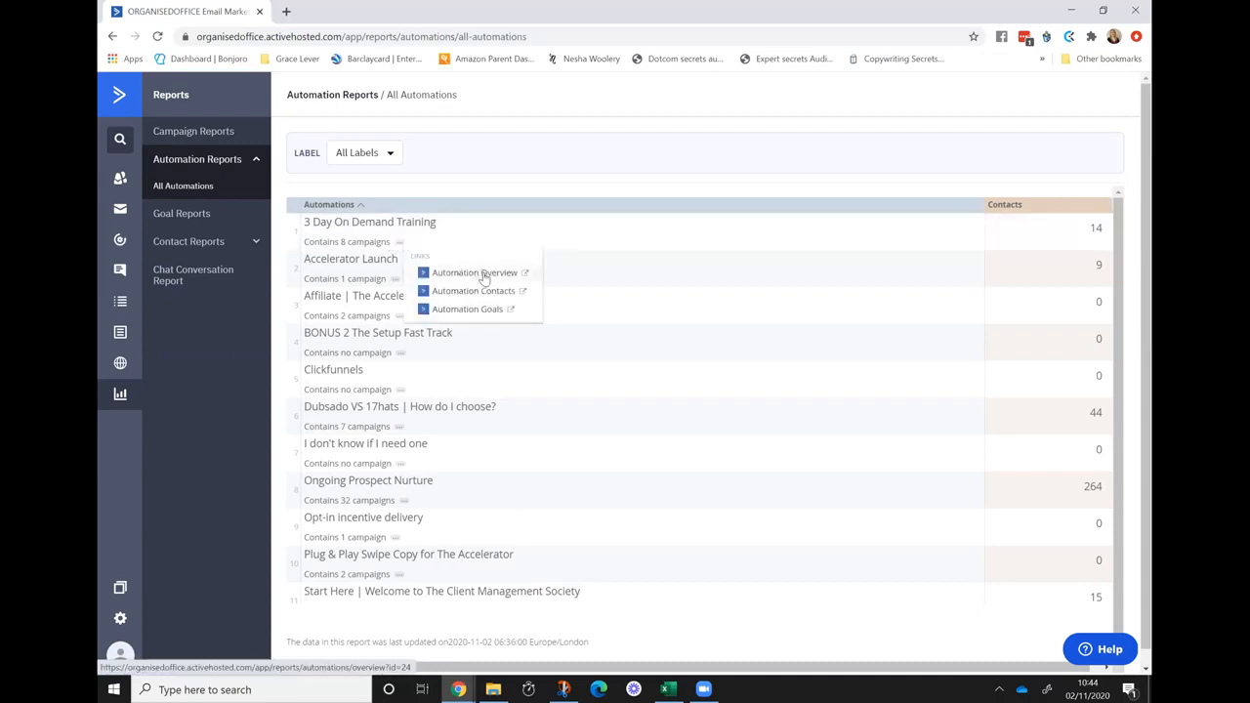
pyautogui.click(483, 278)
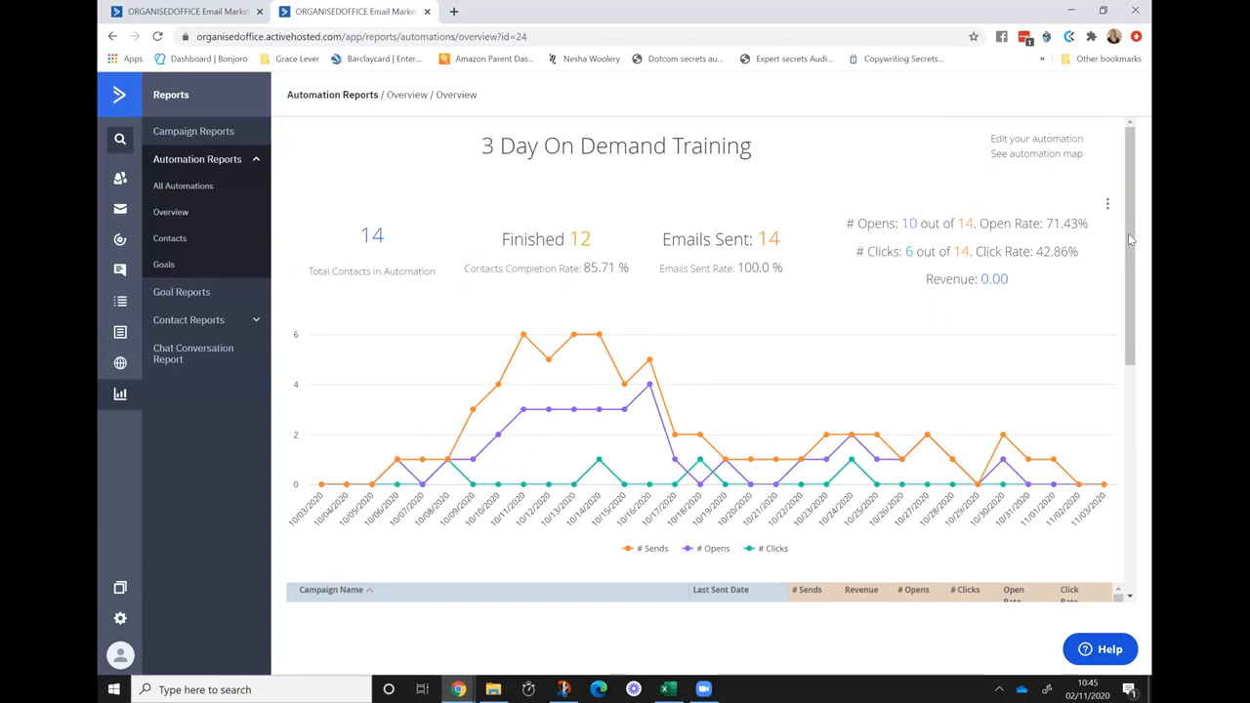
pyautogui.moveTo(1128, 238); pyautogui.dragTo(1130, 420)
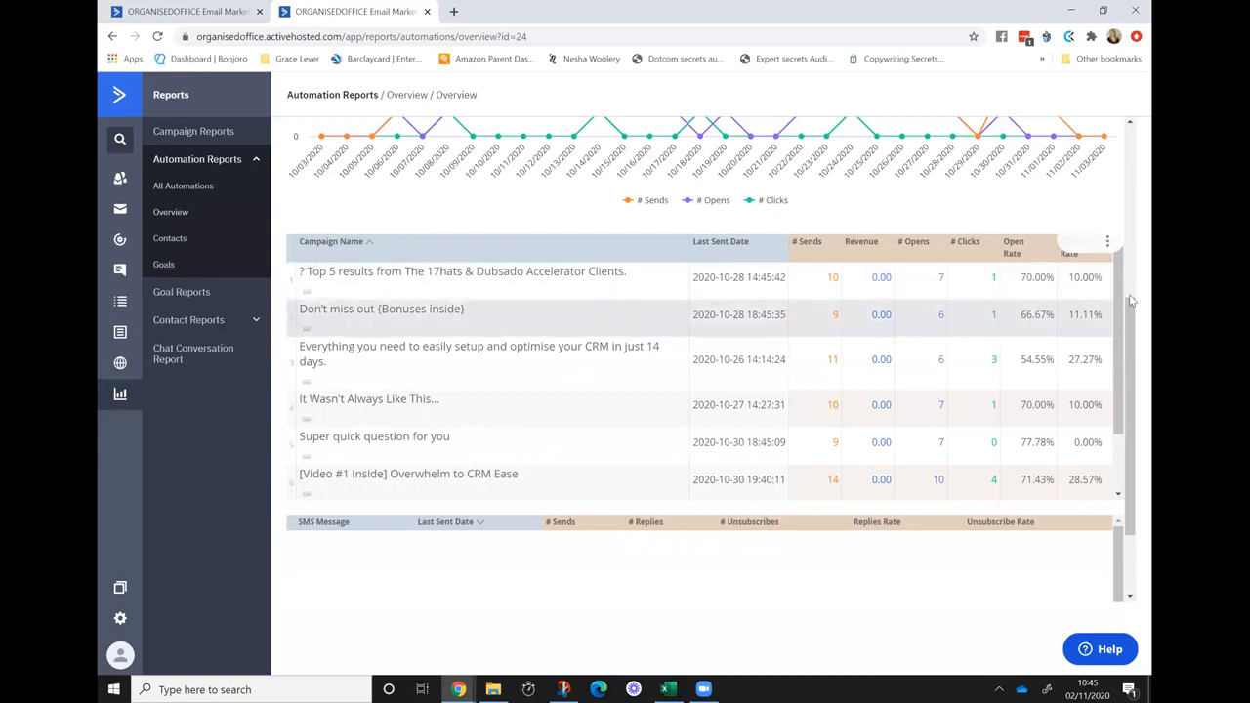
pyautogui.moveTo(1133, 301); pyautogui.dragTo(1128, 399)
pyautogui.scroll(5, 1111, 189)
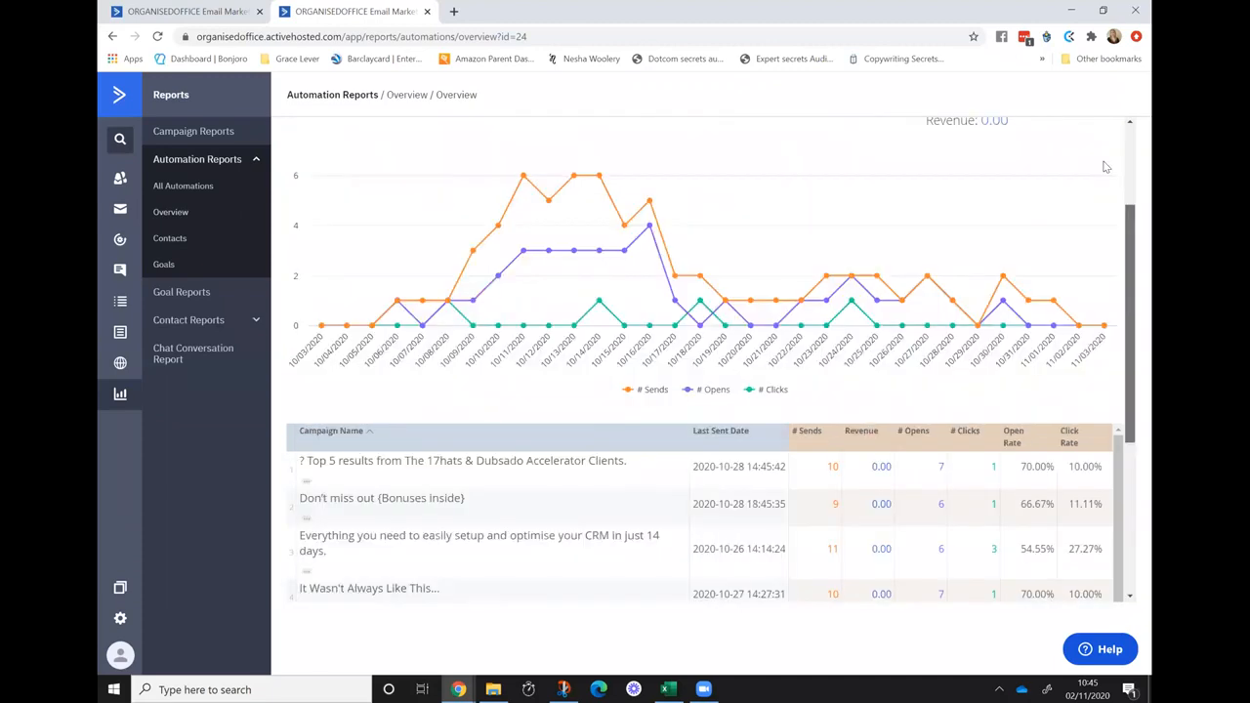
# Open the campaign report for "For the first time ever" and review its overview and activity stream.
pyautogui.click(230, 135)
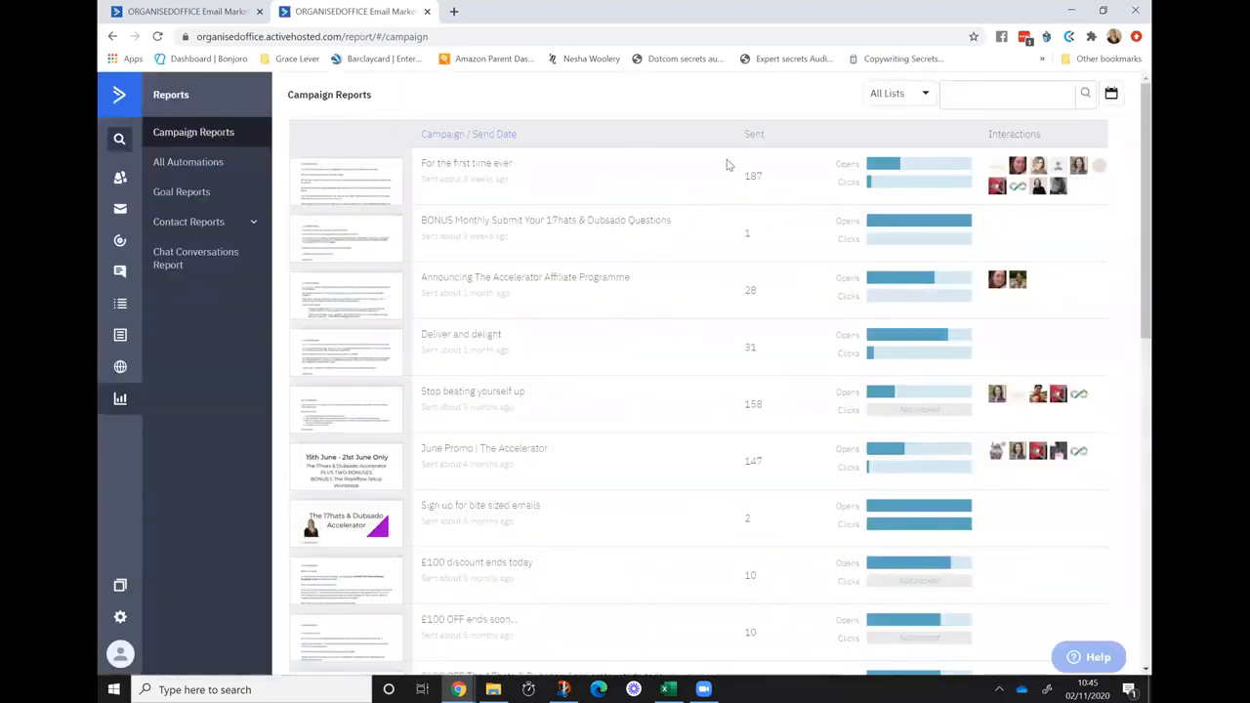
pyautogui.click(485, 164)
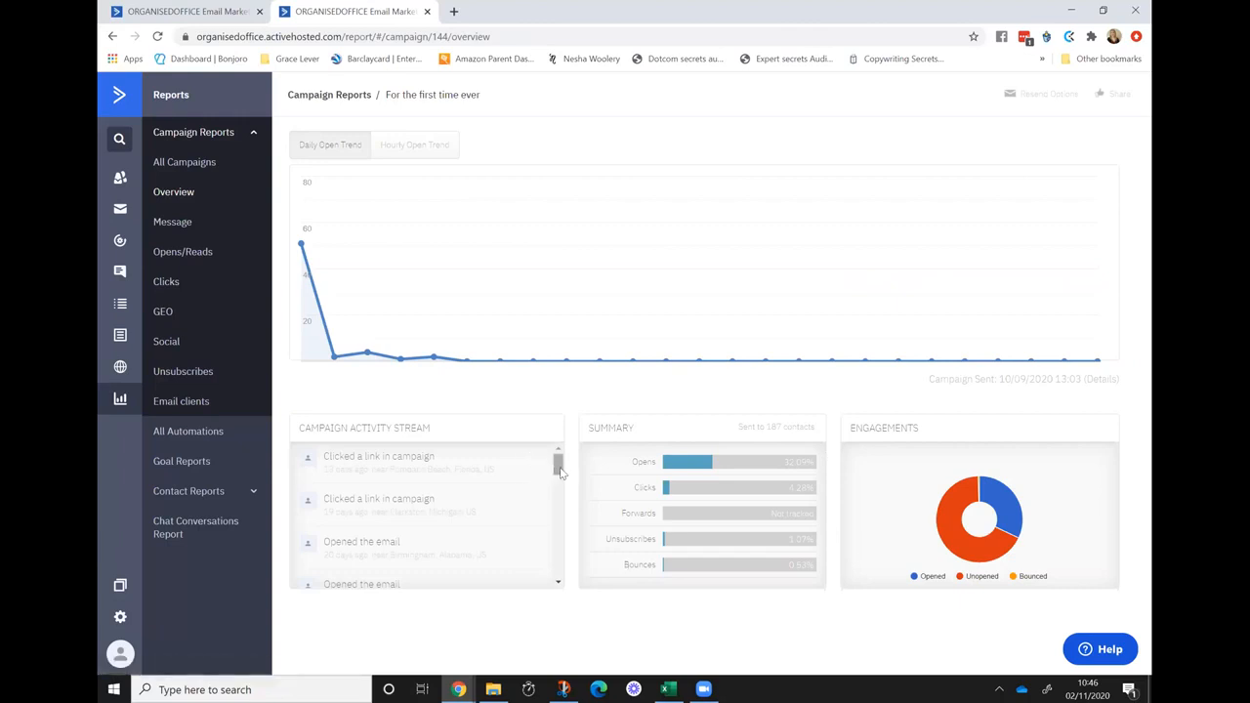
pyautogui.moveTo(561, 472); pyautogui.dragTo(559, 537)
# Review the campaign's Opens/Reads report, its GEO report with map and country list, and its Clicks report.
pyautogui.click(166, 313)
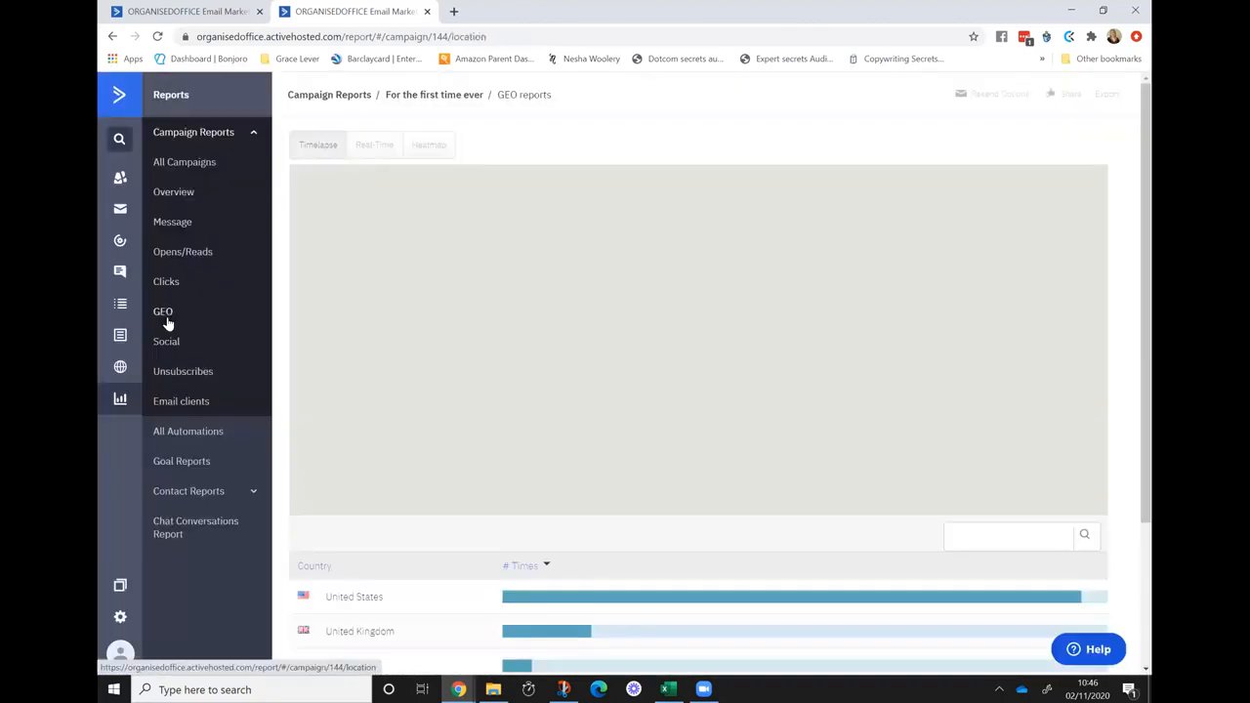
pyautogui.click(181, 252)
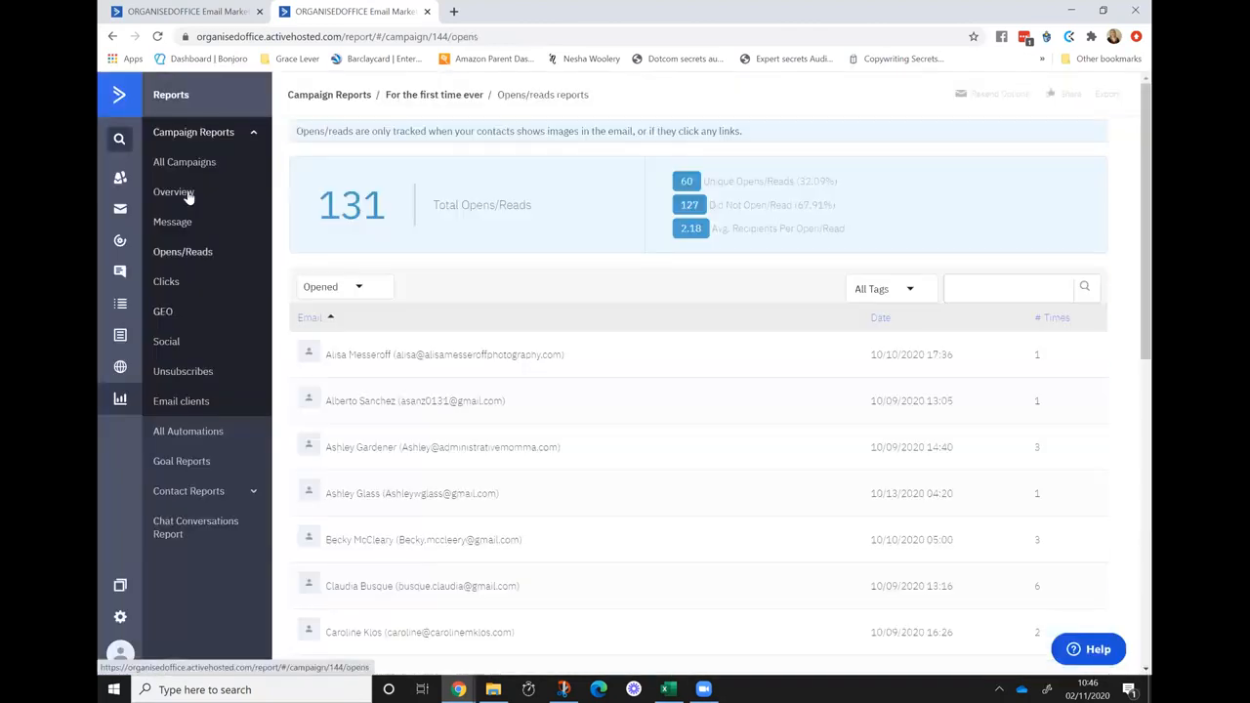
pyautogui.click(163, 315)
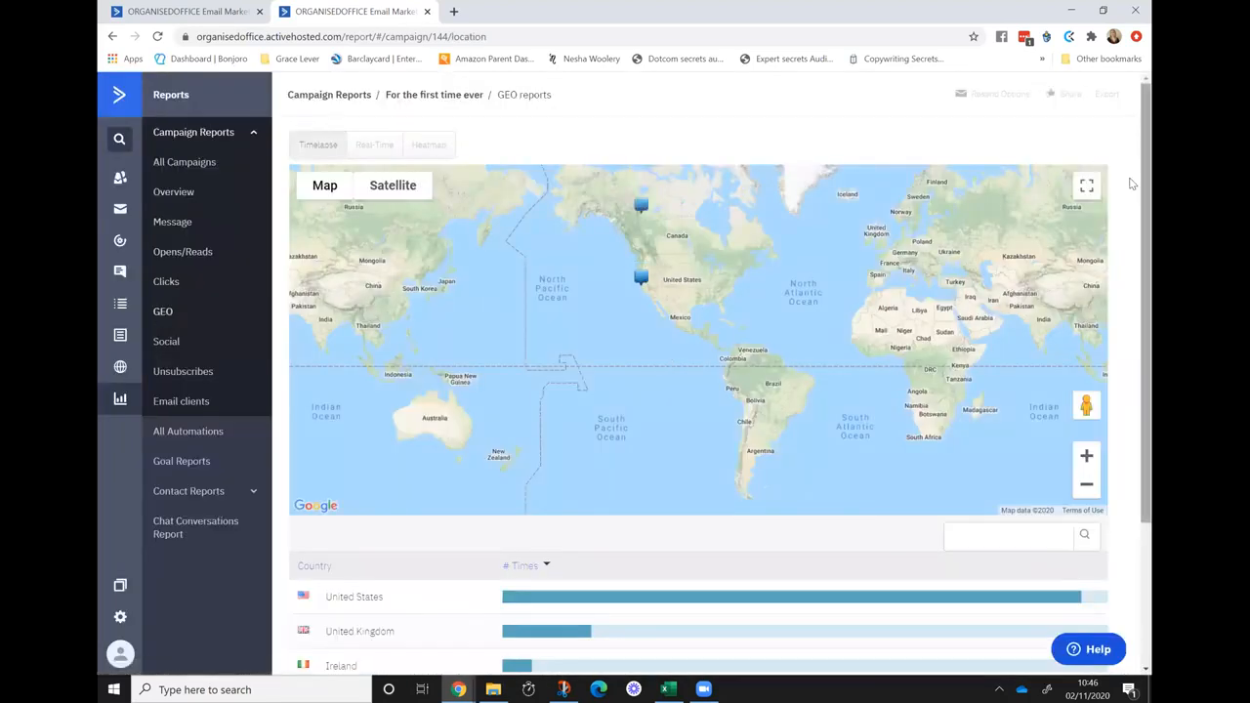
pyautogui.scroll(-1, 1132, 261)
pyautogui.scroll(-2, 1131, 269)
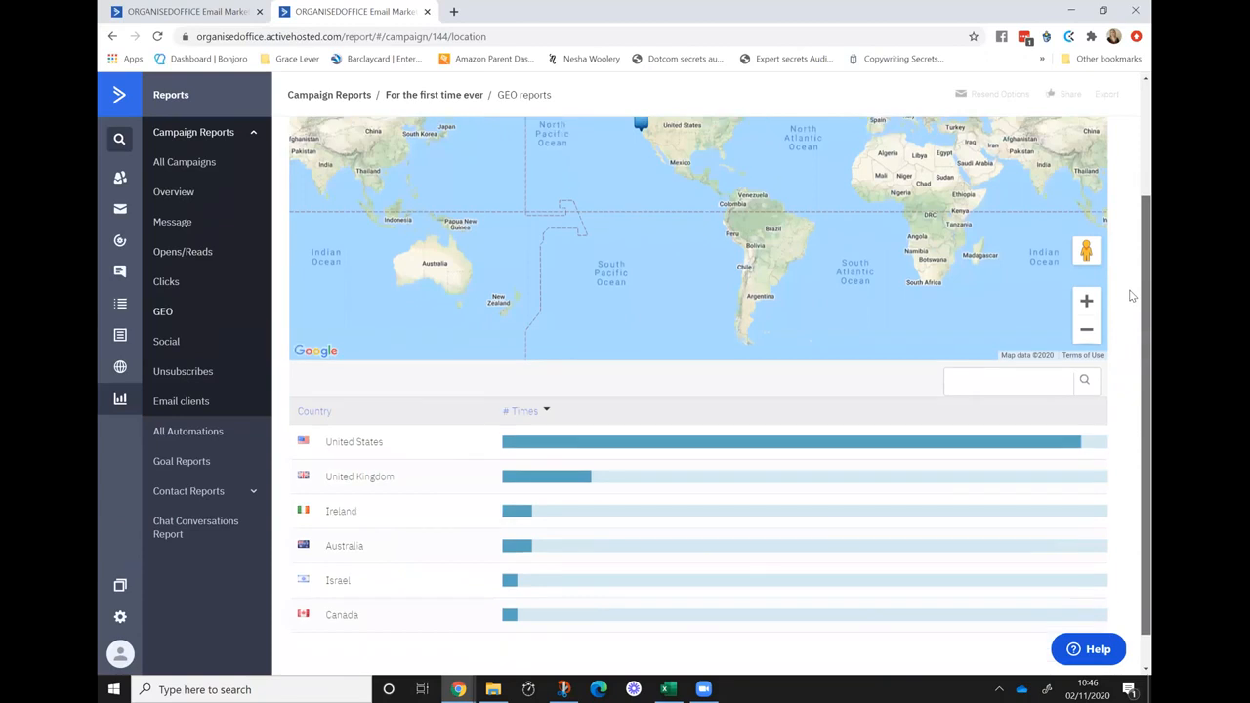
pyautogui.click(166, 281)
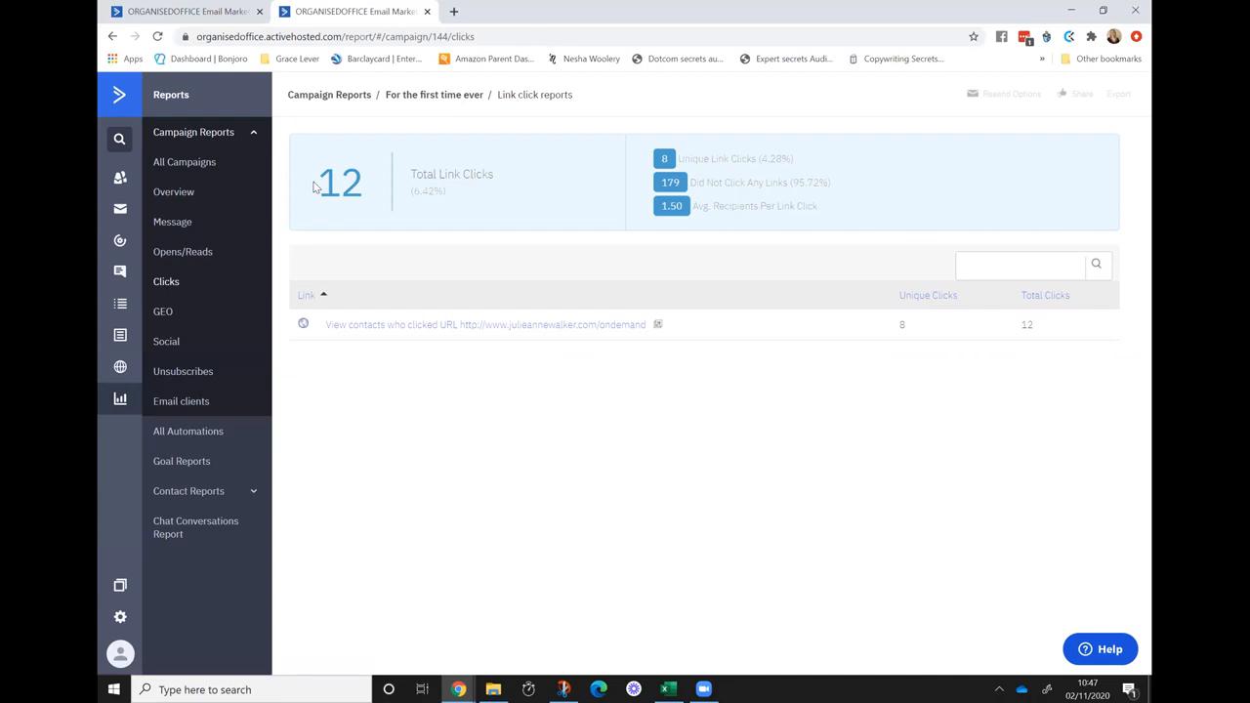
# Go to the apps and browse the popular apps and the list of all available integrations.
pyautogui.click(120, 587)
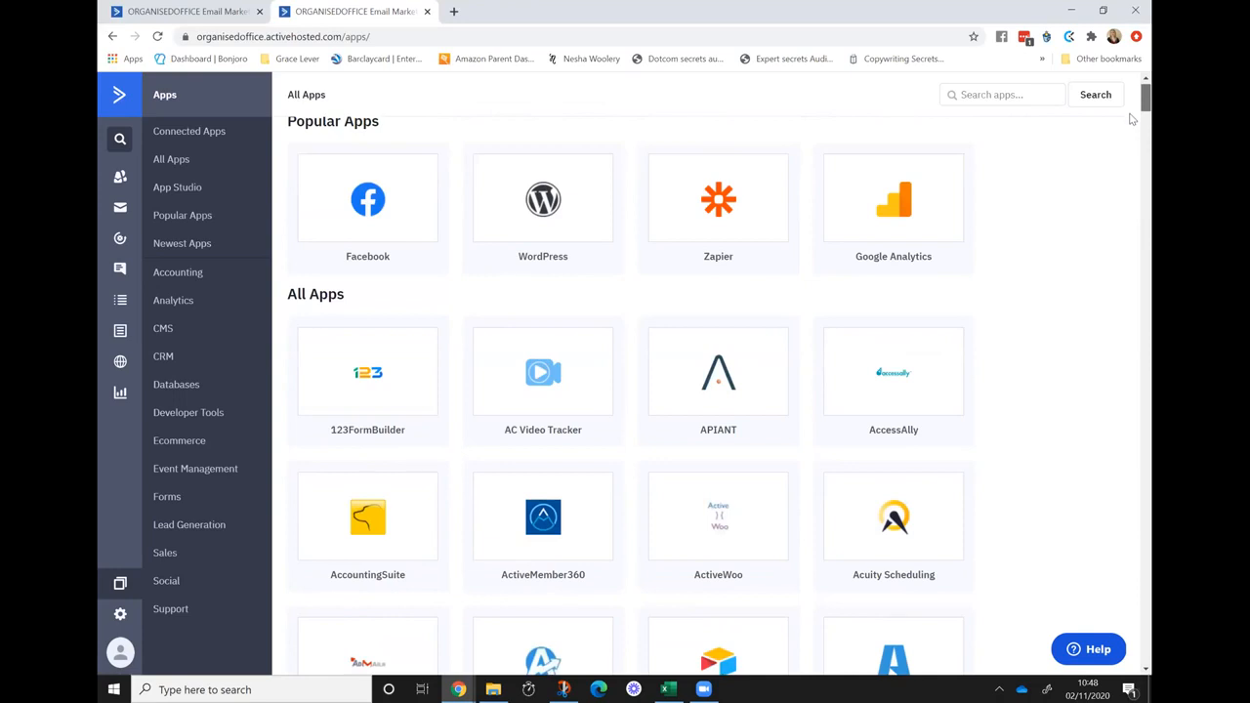
pyautogui.scroll(-9, 1131, 127)
pyautogui.scroll(-10, 1131, 166)
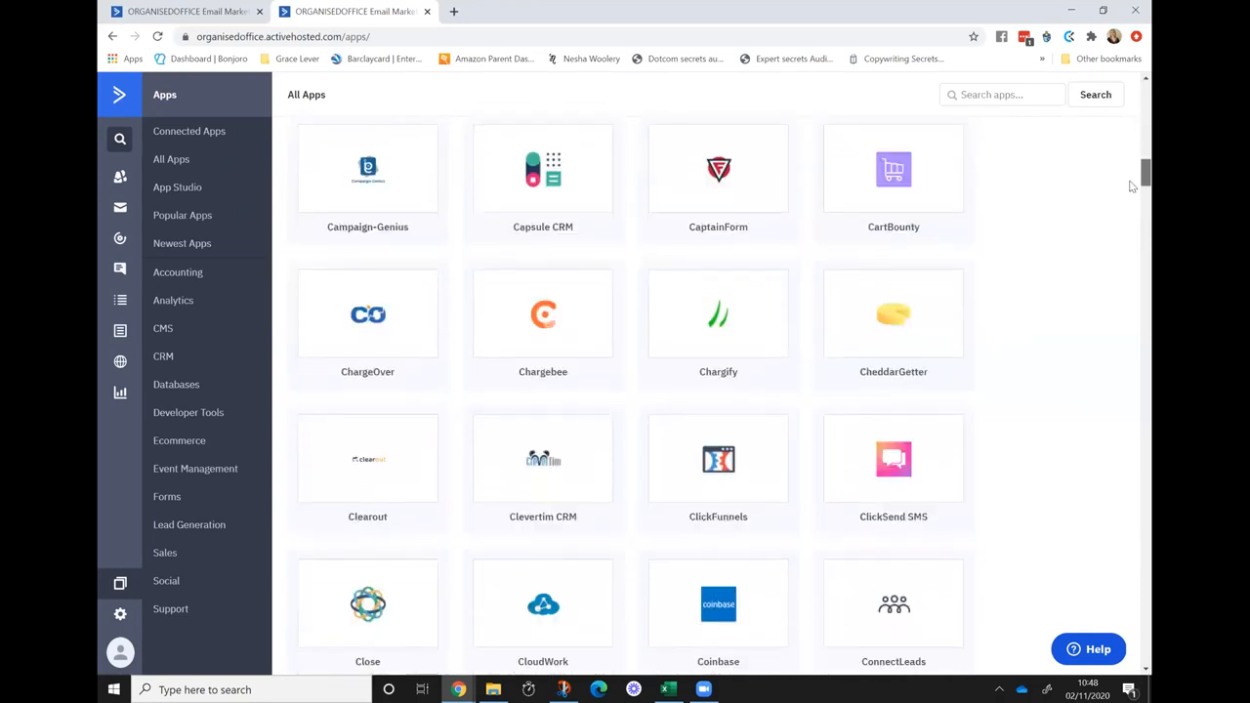
pyautogui.scroll(3, 1135, 186)
pyautogui.scroll(16, 1111, 89)
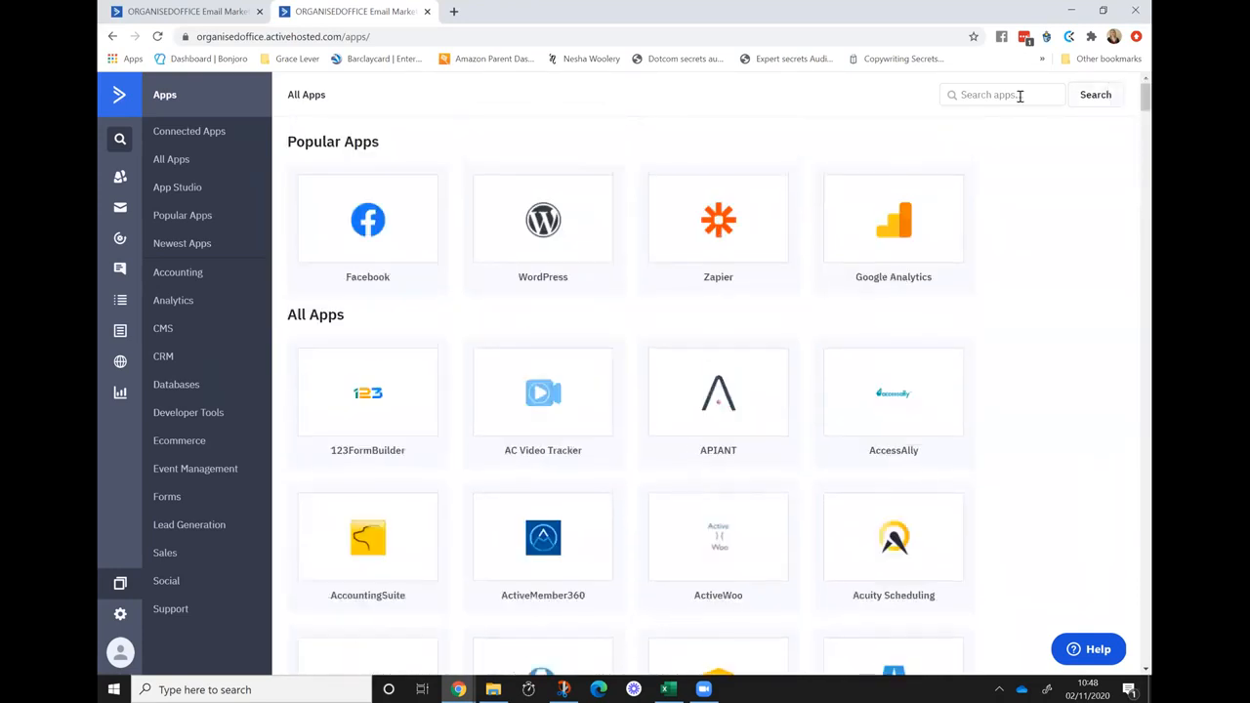
# Search the apps for "facebook", look over the matching integrations, and return to the full app list.
pyautogui.click(1019, 95)
pyautogui.write('facebook')
pyautogui.click(1086, 106)
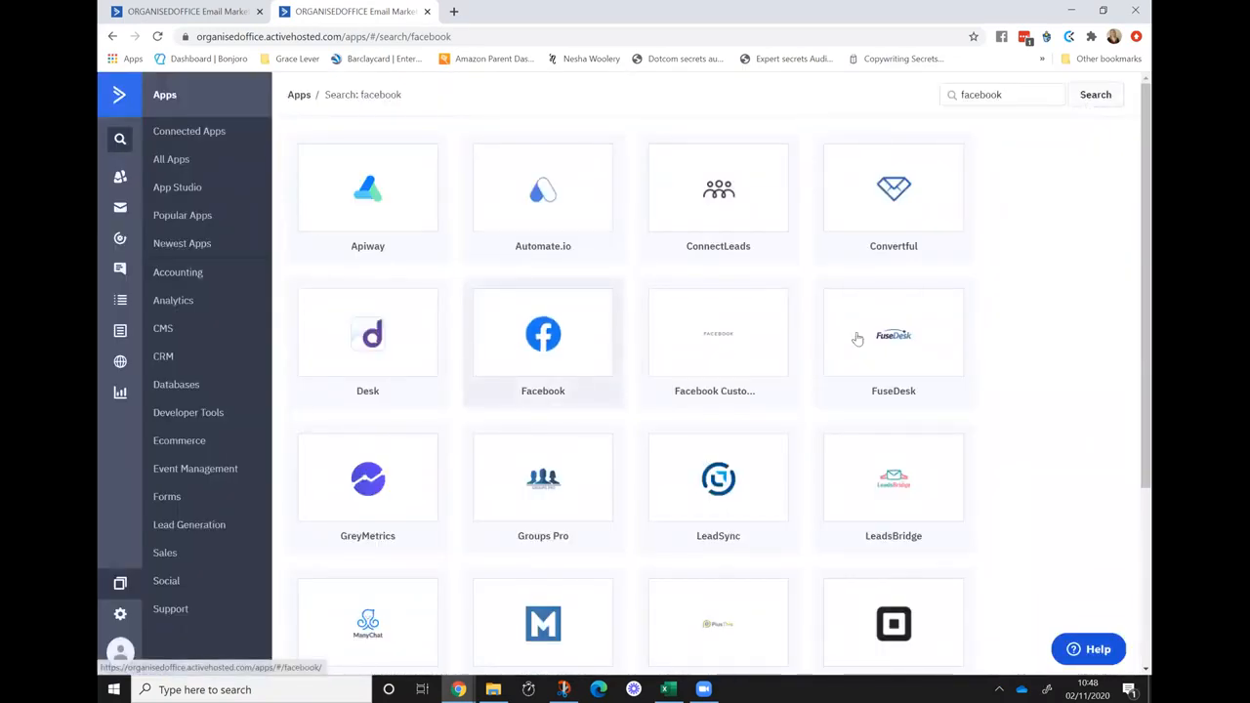
pyautogui.click(120, 594)
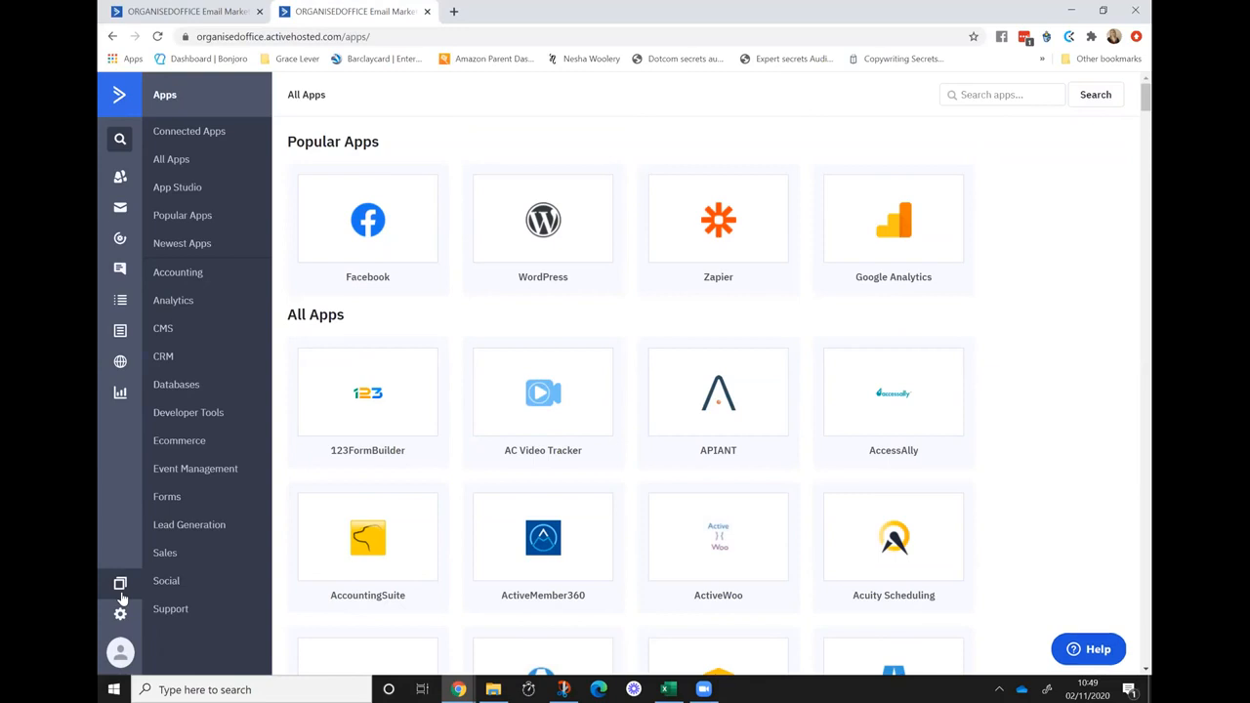